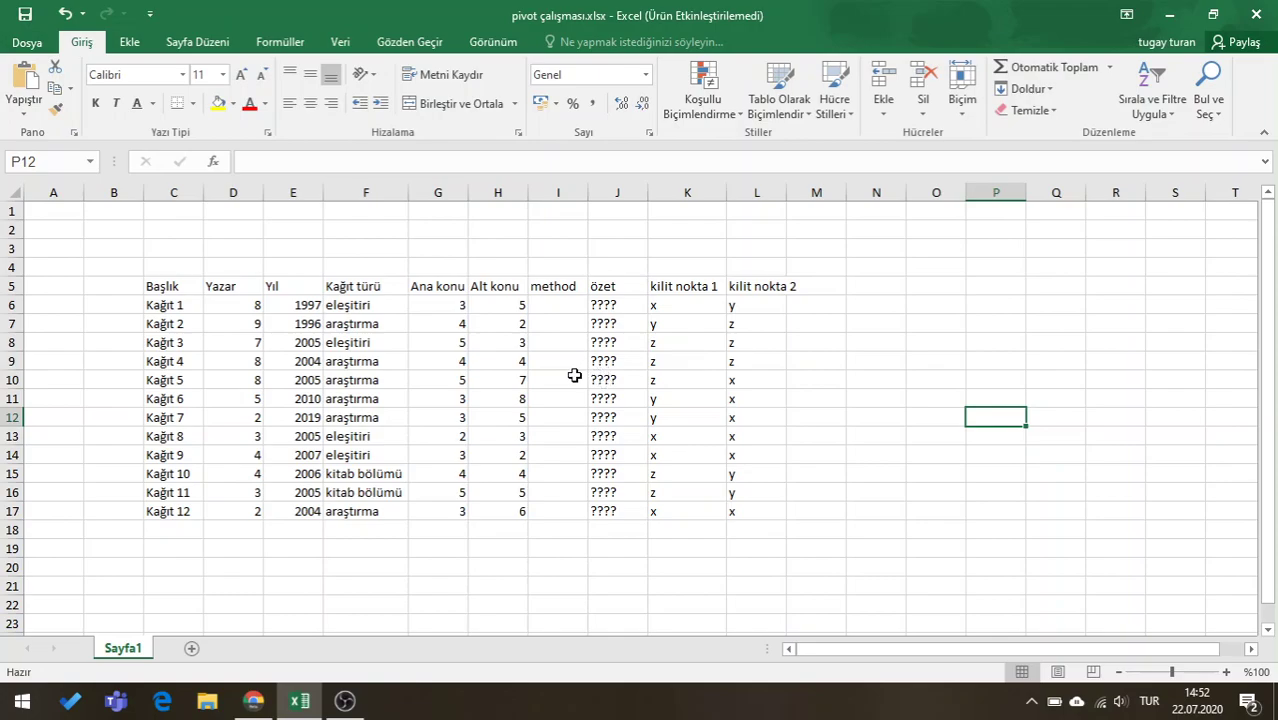
# Convert the C5:L17 paper list into a formatted table with header row (Tablo2)
pyautogui.moveTo(147, 288)
pyautogui.mouseDown()
pyautogui.moveTo(783, 488)
pyautogui.moveTo(779, 520)
pyautogui.mouseUp()
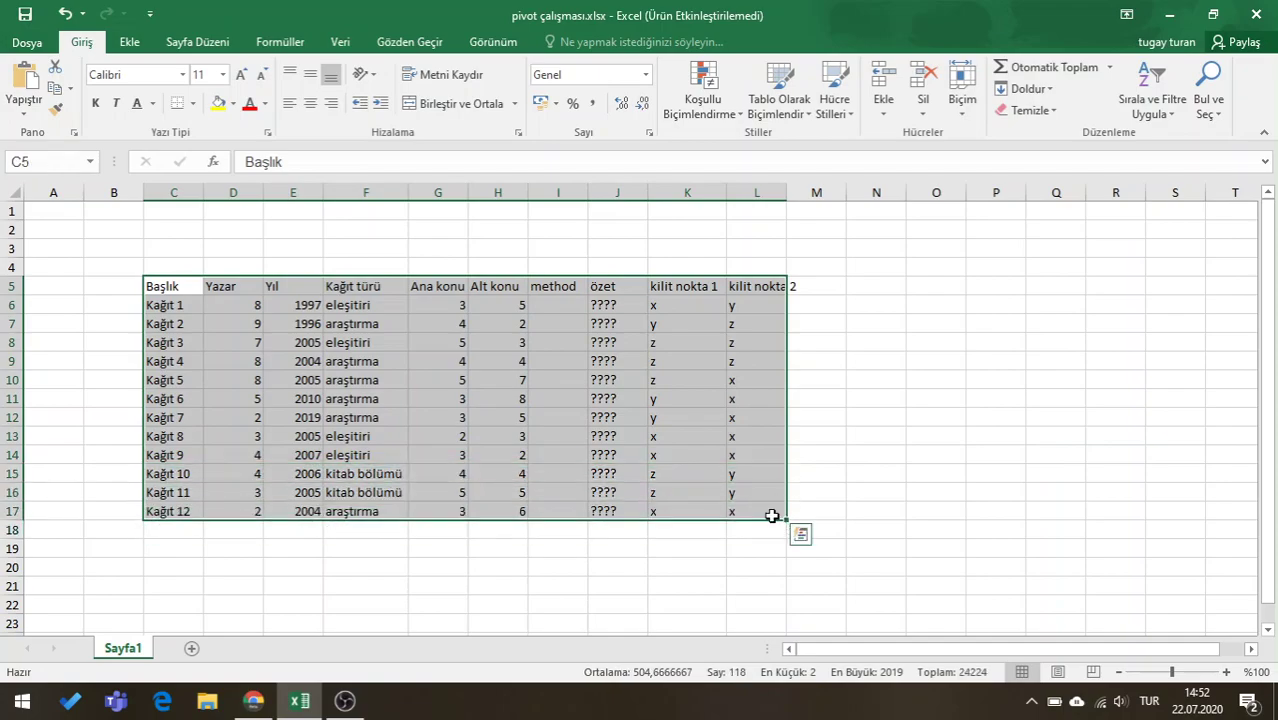
pyautogui.click(133, 45)
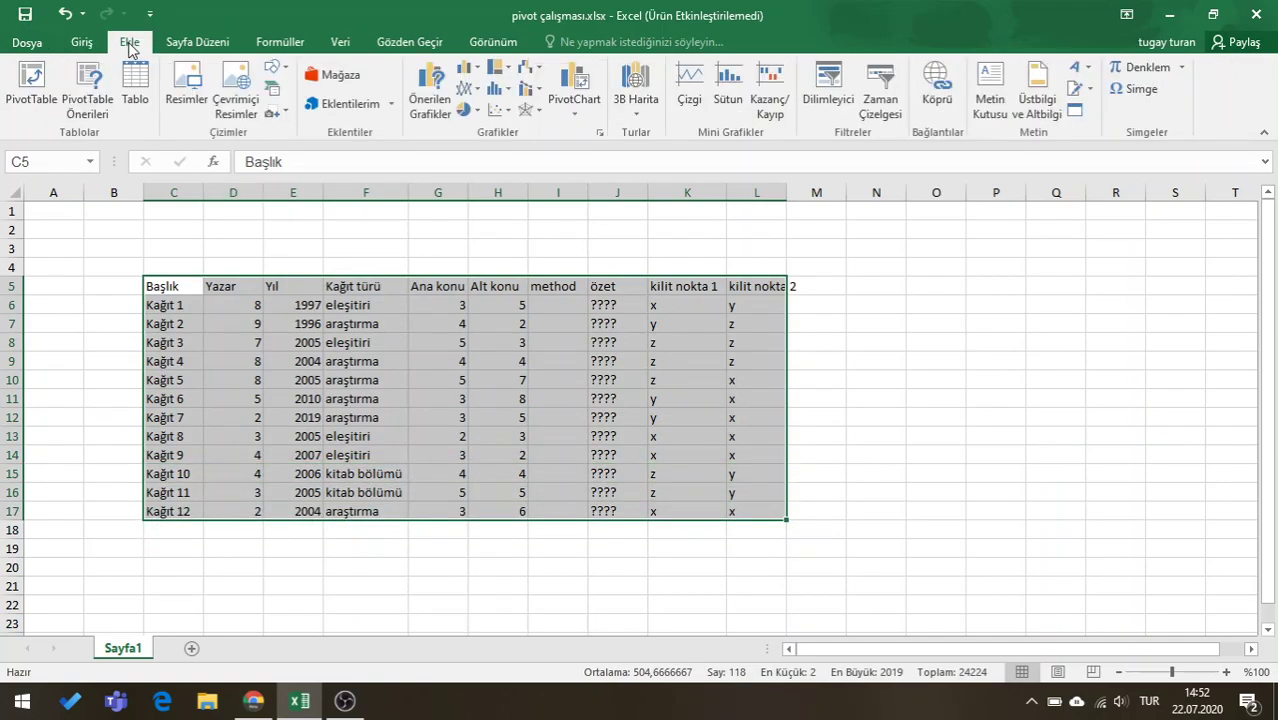
pyautogui.click(134, 100)
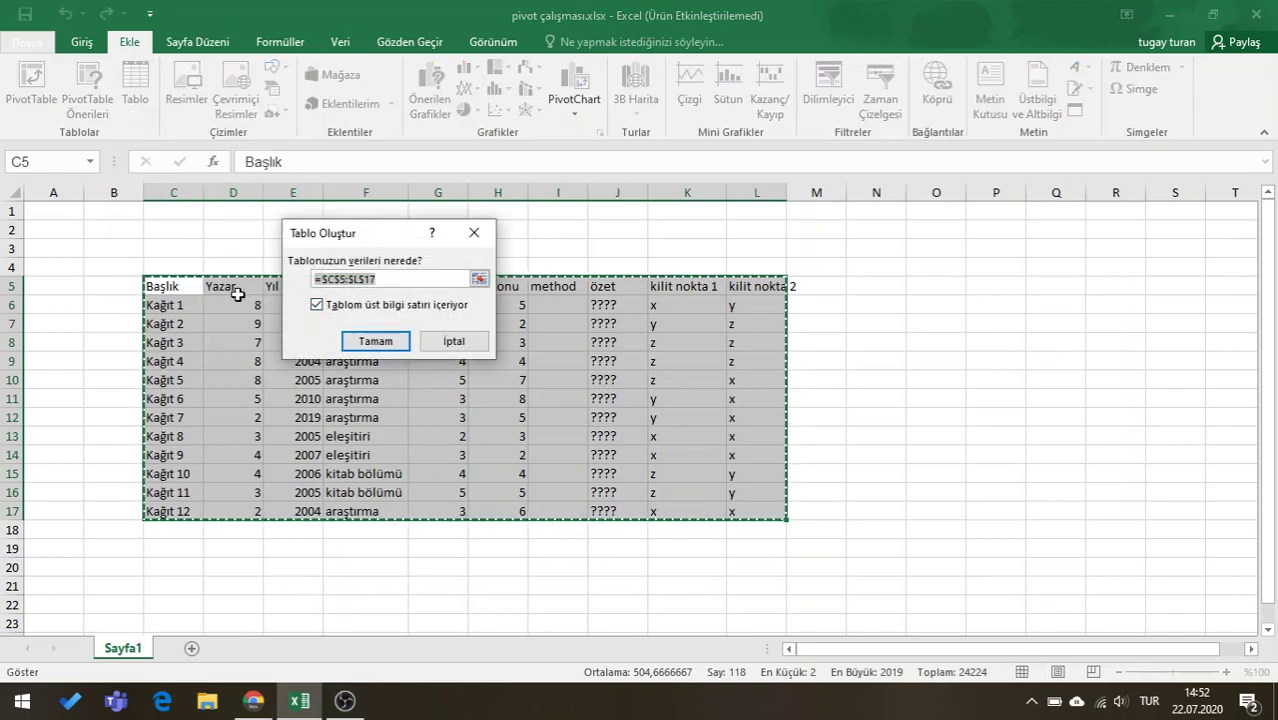
pyautogui.click(373, 337)
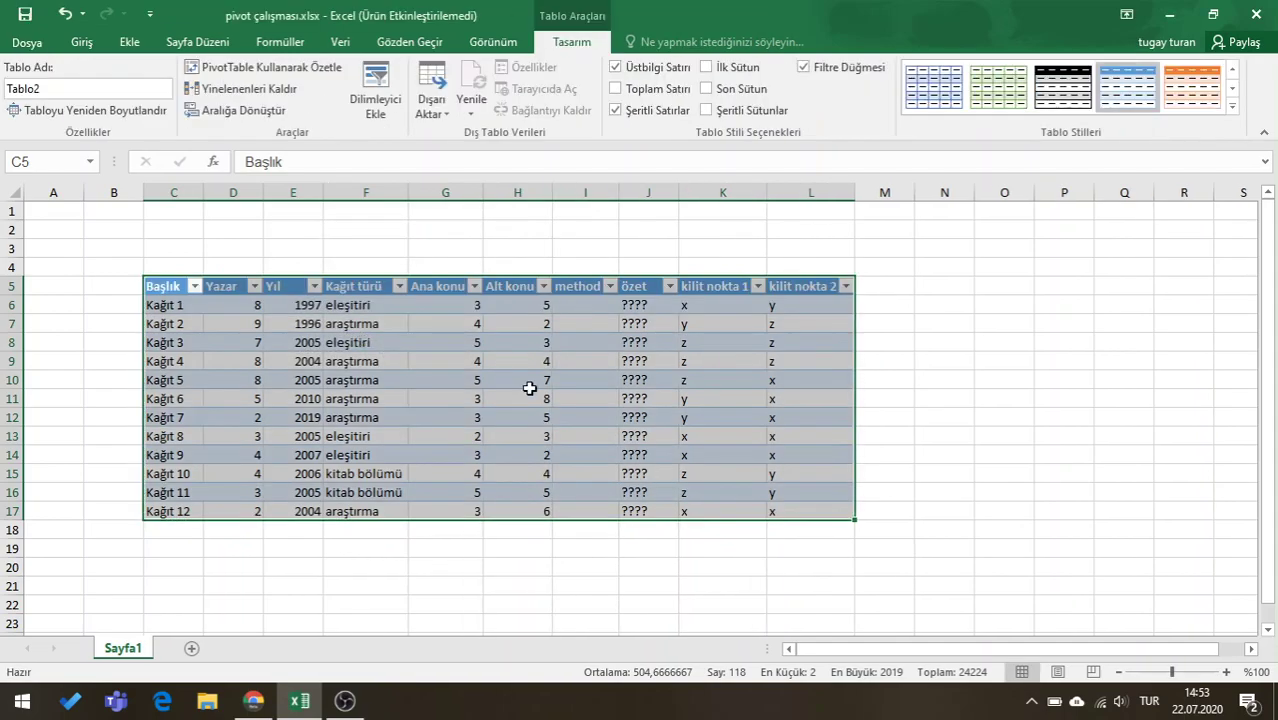
pyautogui.click(909, 342)
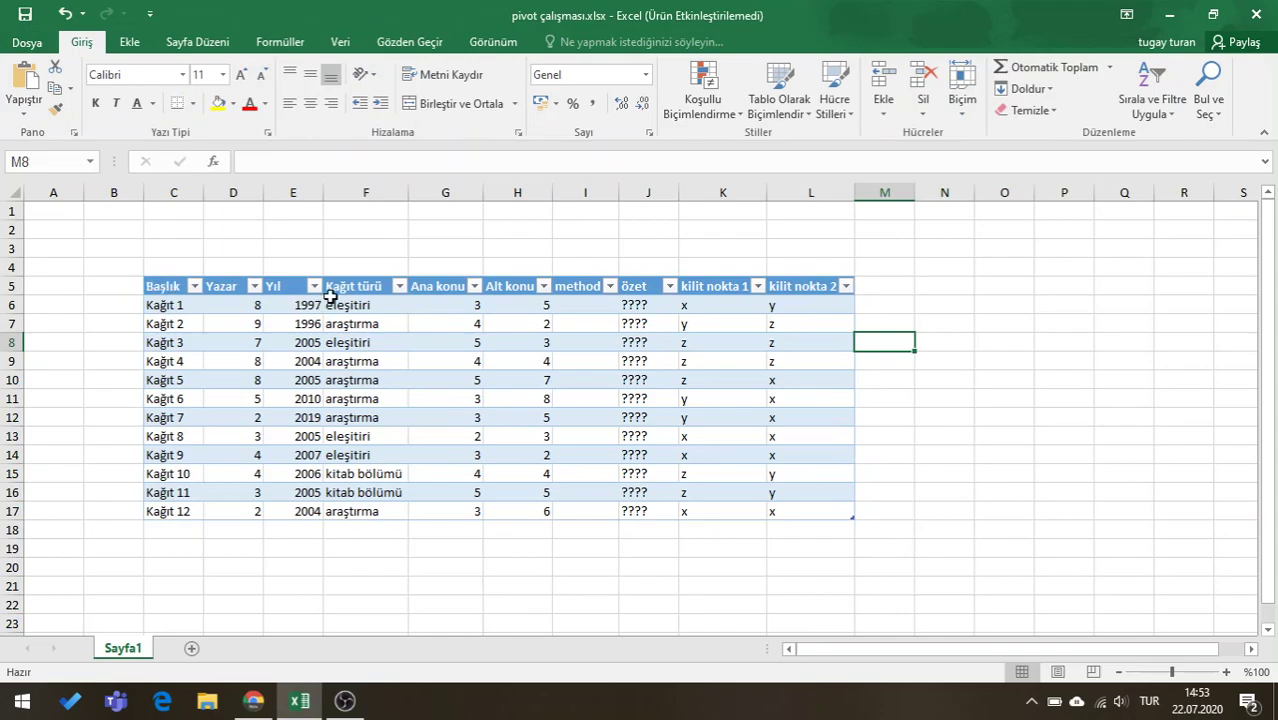
# Centre-align and wrap the text of all the table's cells
pyautogui.moveTo(160, 286); pyautogui.dragTo(822, 510)
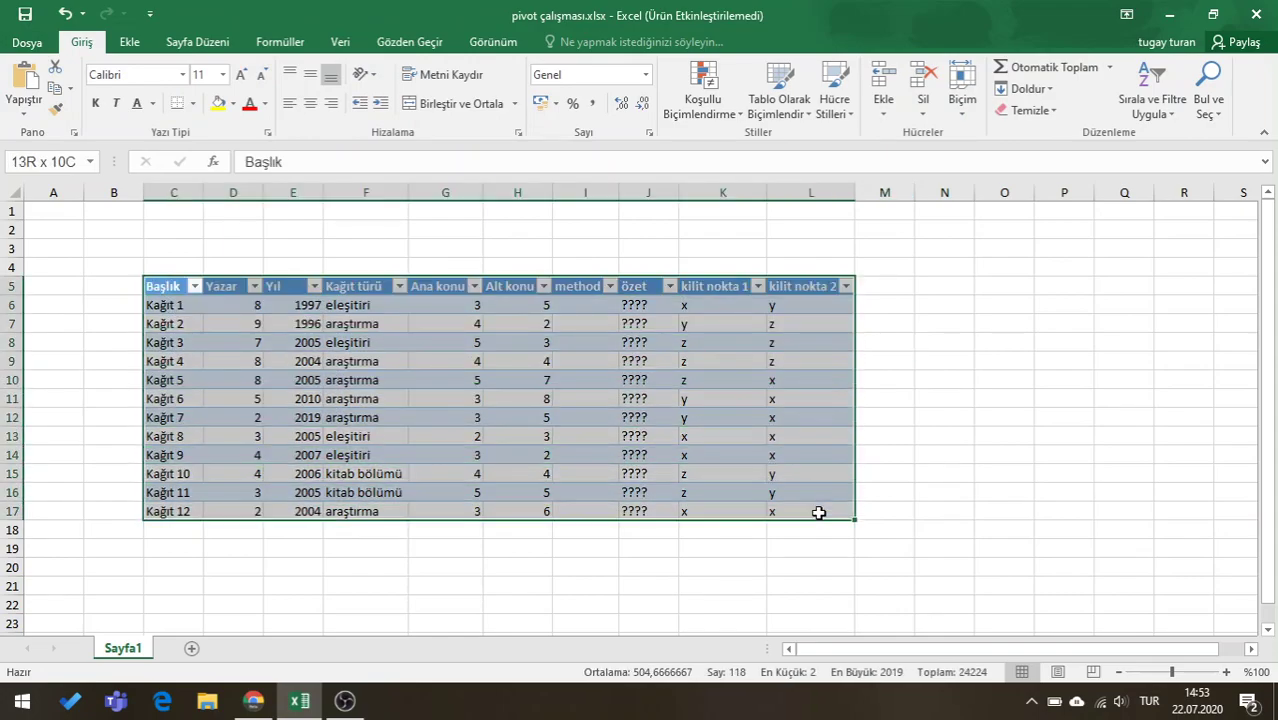
pyautogui.click(84, 45)
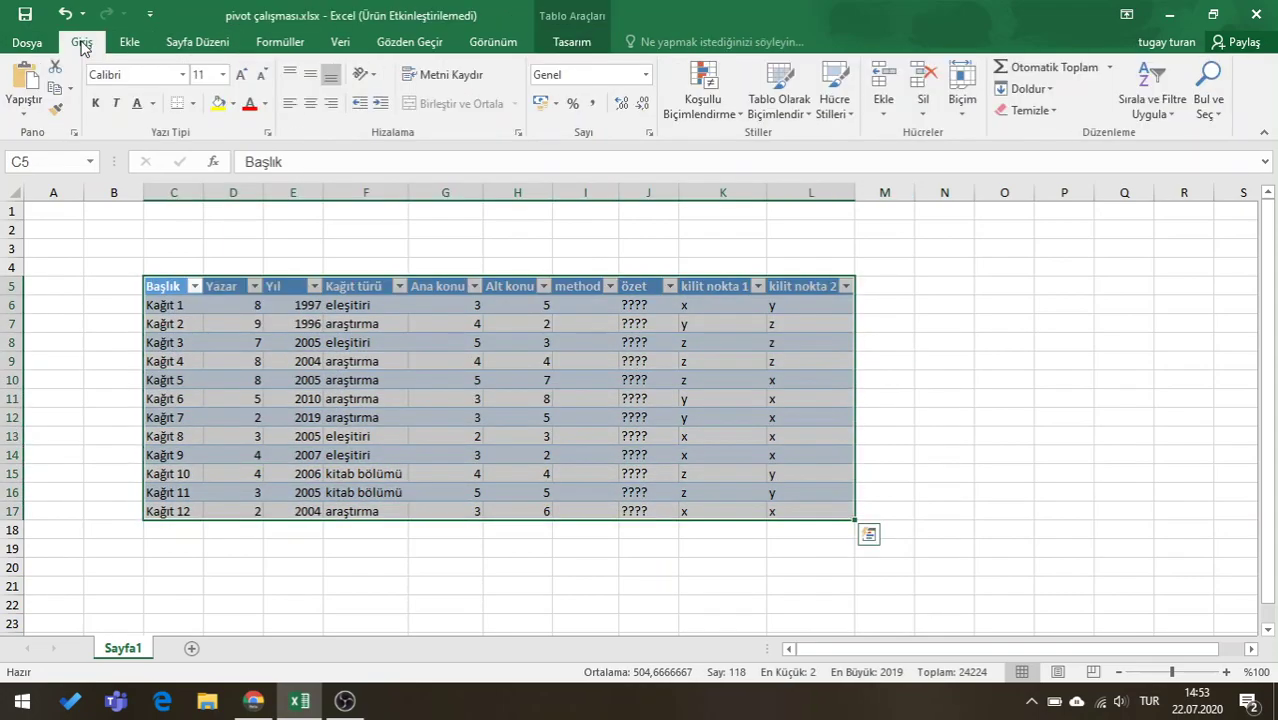
pyautogui.click(311, 110)
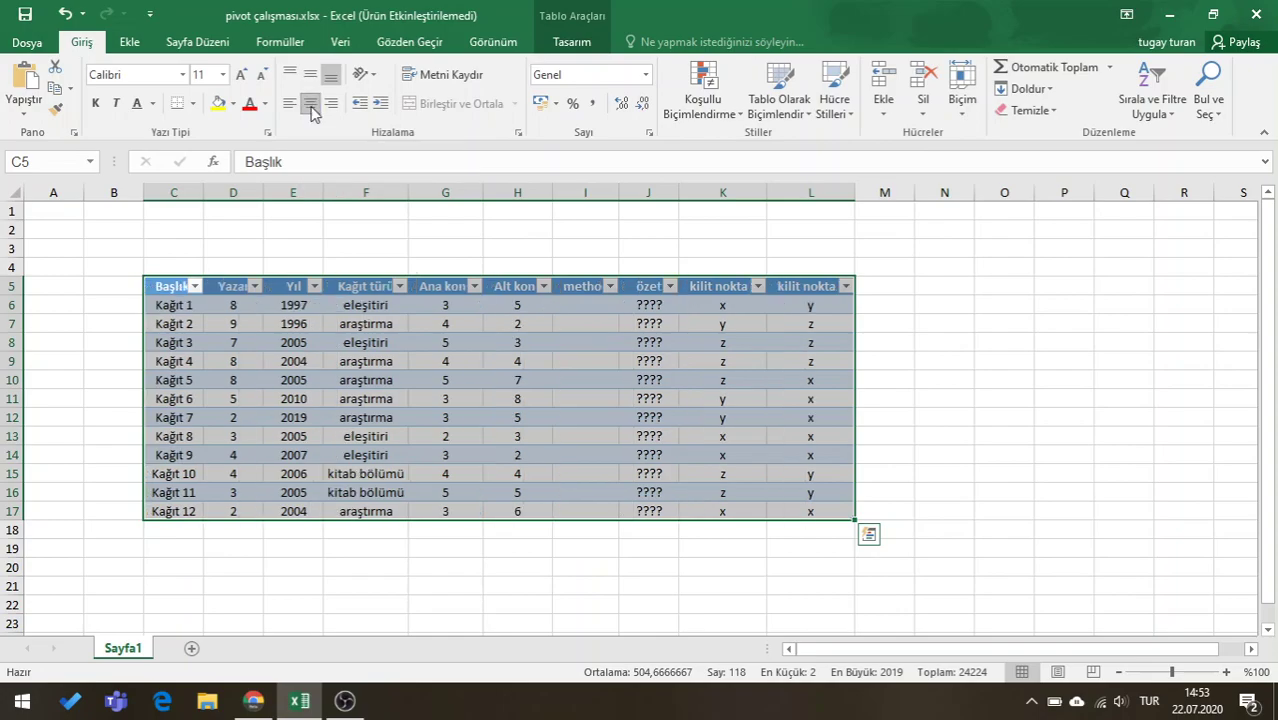
pyautogui.click(433, 80)
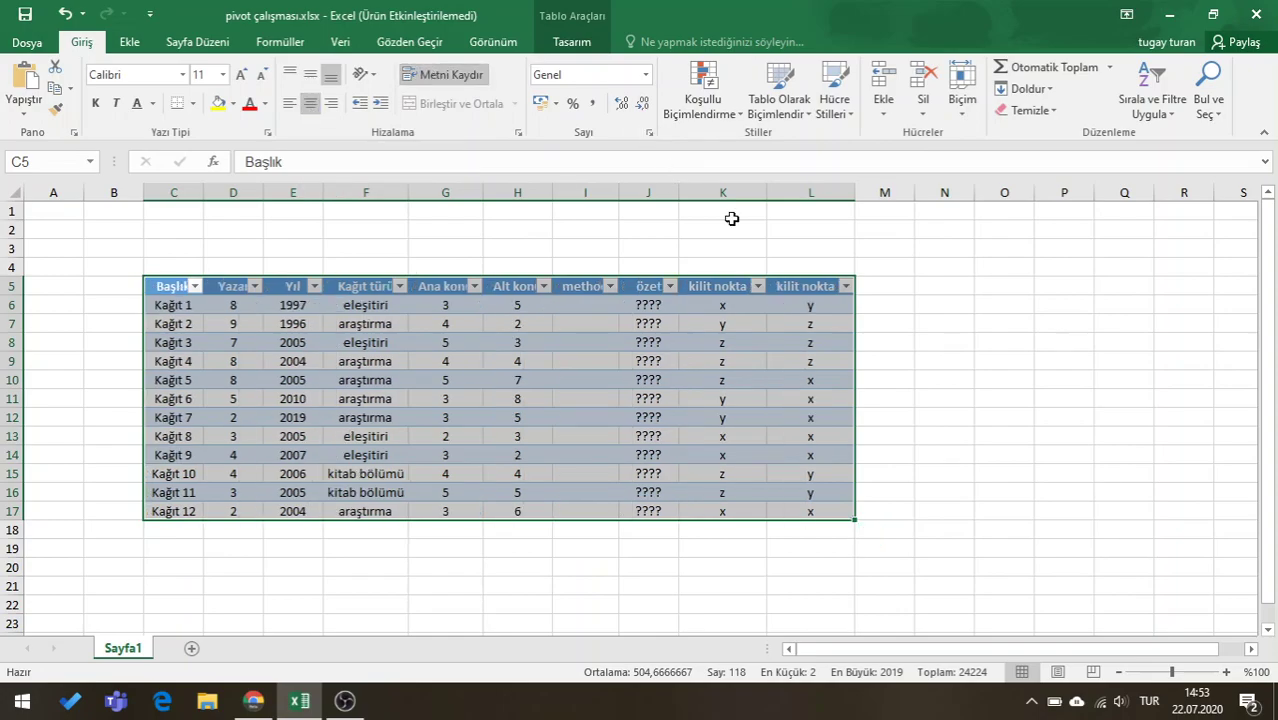
pyautogui.click(962, 328)
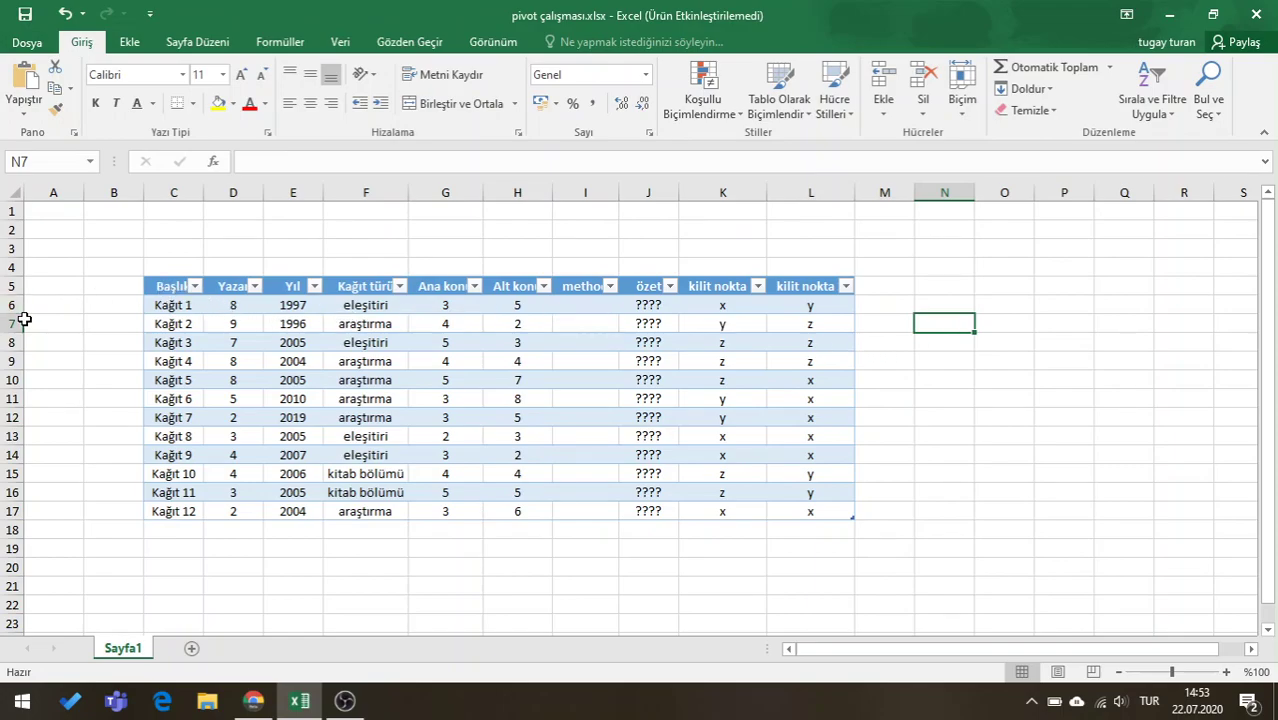
# Make row 4 much taller, about 74.25 points, leaving space above the table
pyautogui.moveTo(15, 277); pyautogui.dragTo(10, 390)
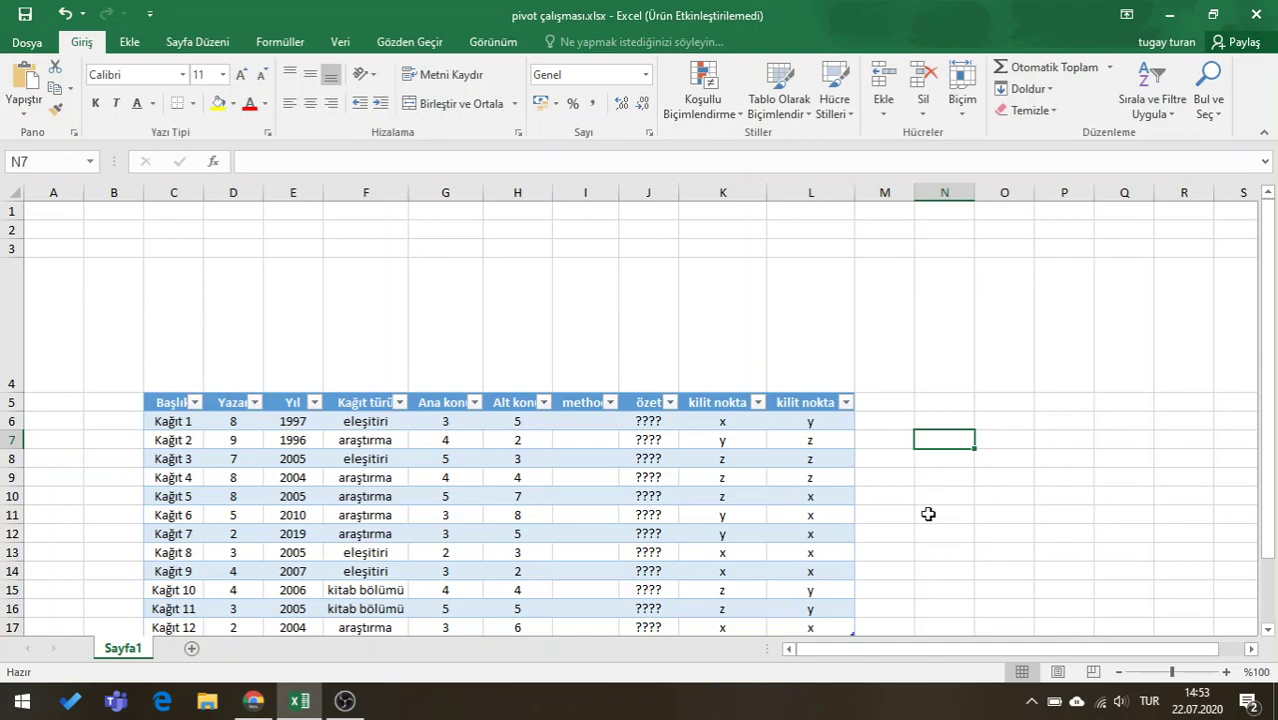
pyautogui.click(930, 498)
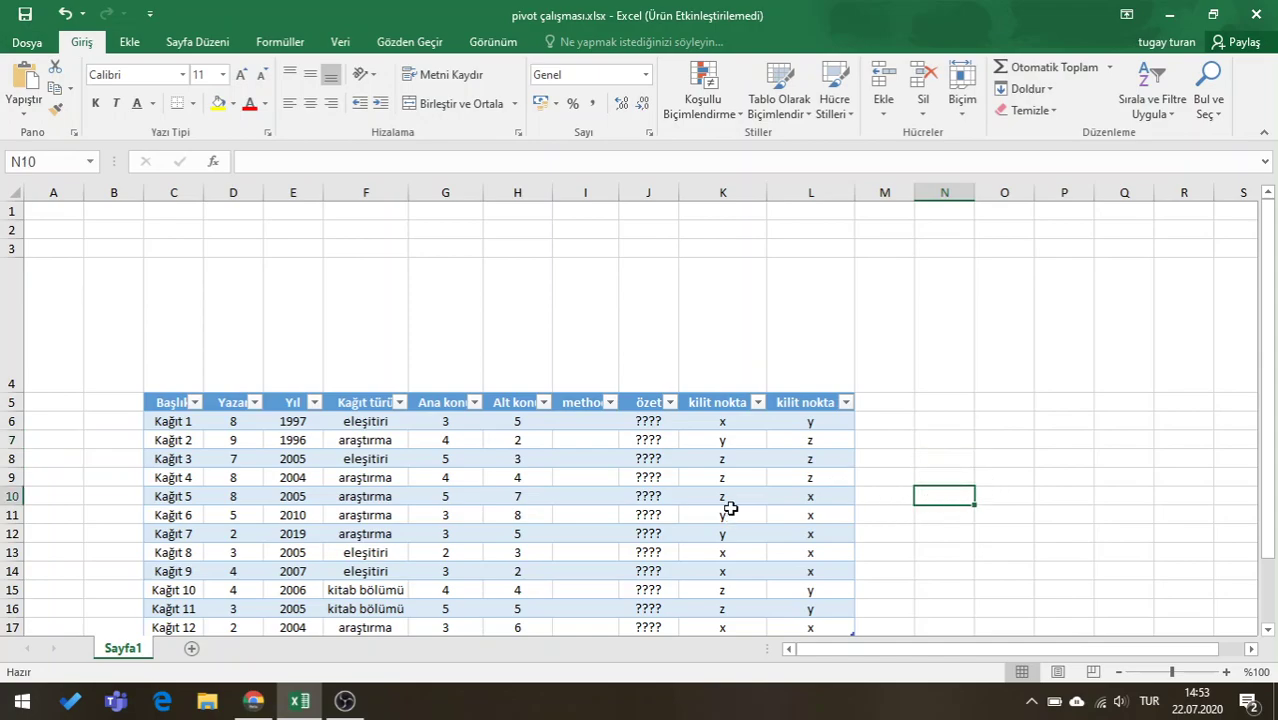
pyautogui.click(290, 512)
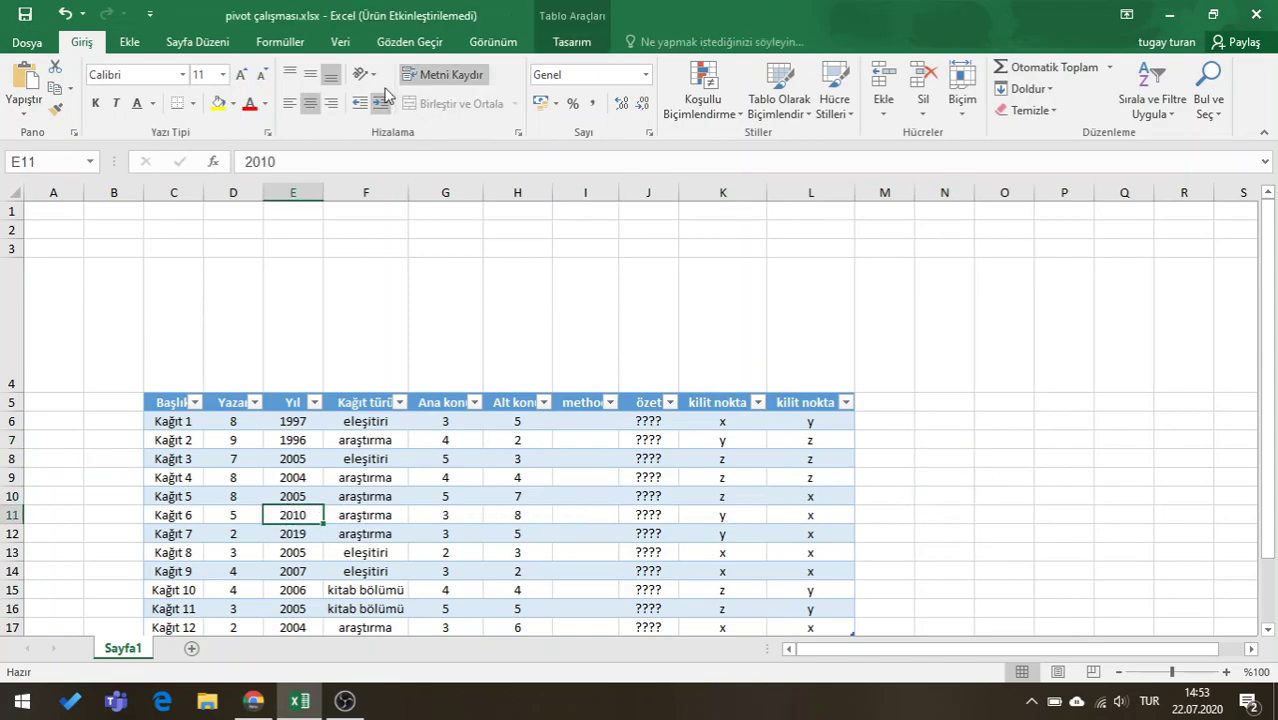
# In the Insert Slicer dialog, choose Başlık, Yazar, Yıl, Kağıt türü and Ana konu as slicer fields
pyautogui.click(129, 42)
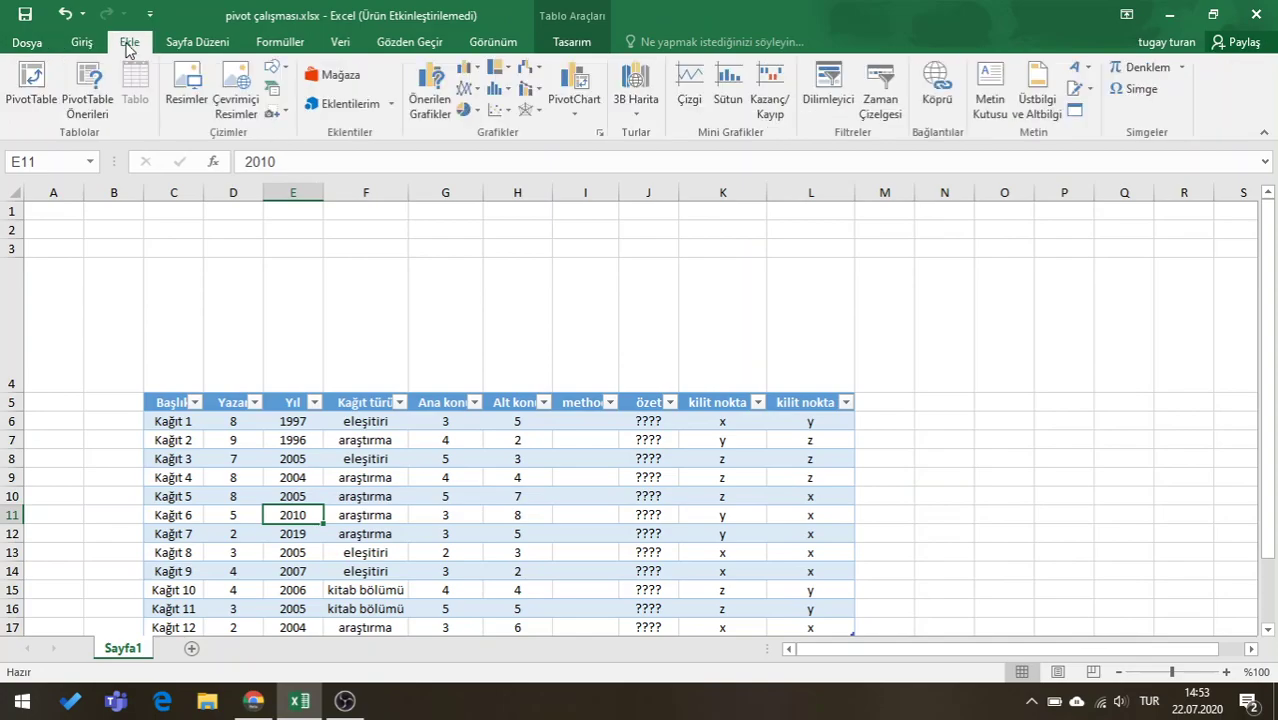
pyautogui.click(836, 110)
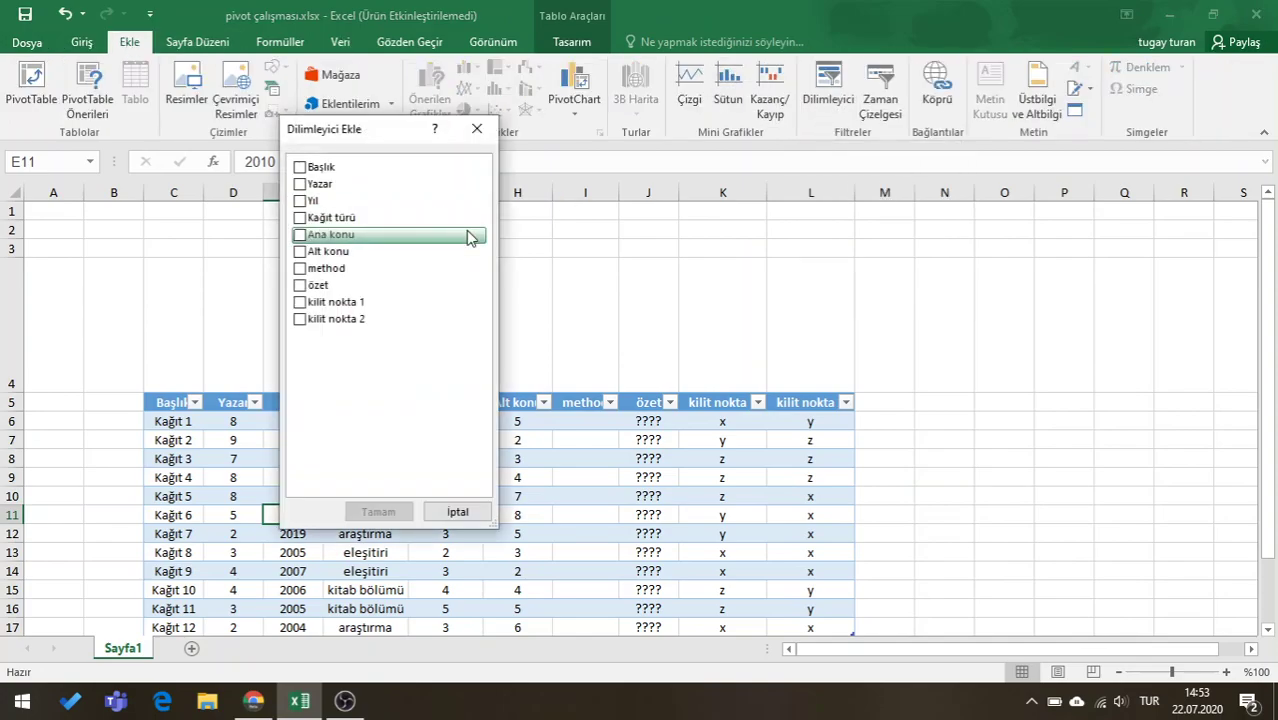
pyautogui.moveTo(360, 148); pyautogui.dragTo(597, 172)
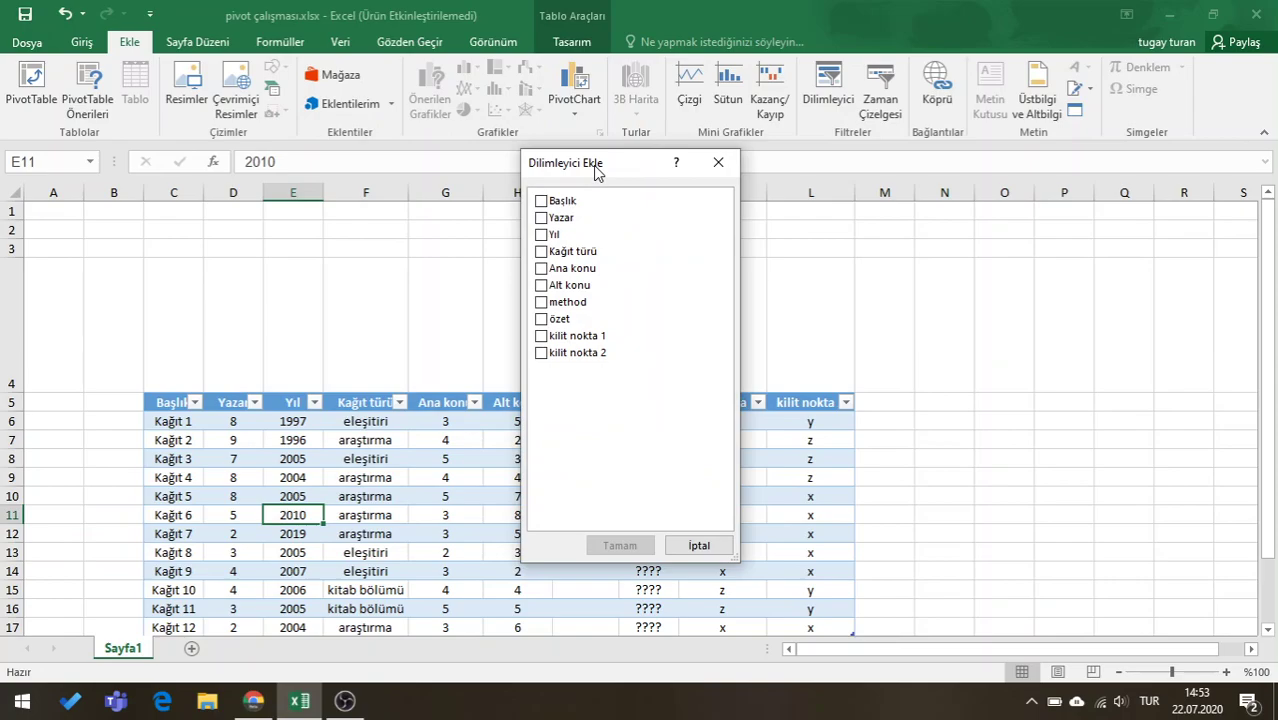
pyautogui.click(542, 202)
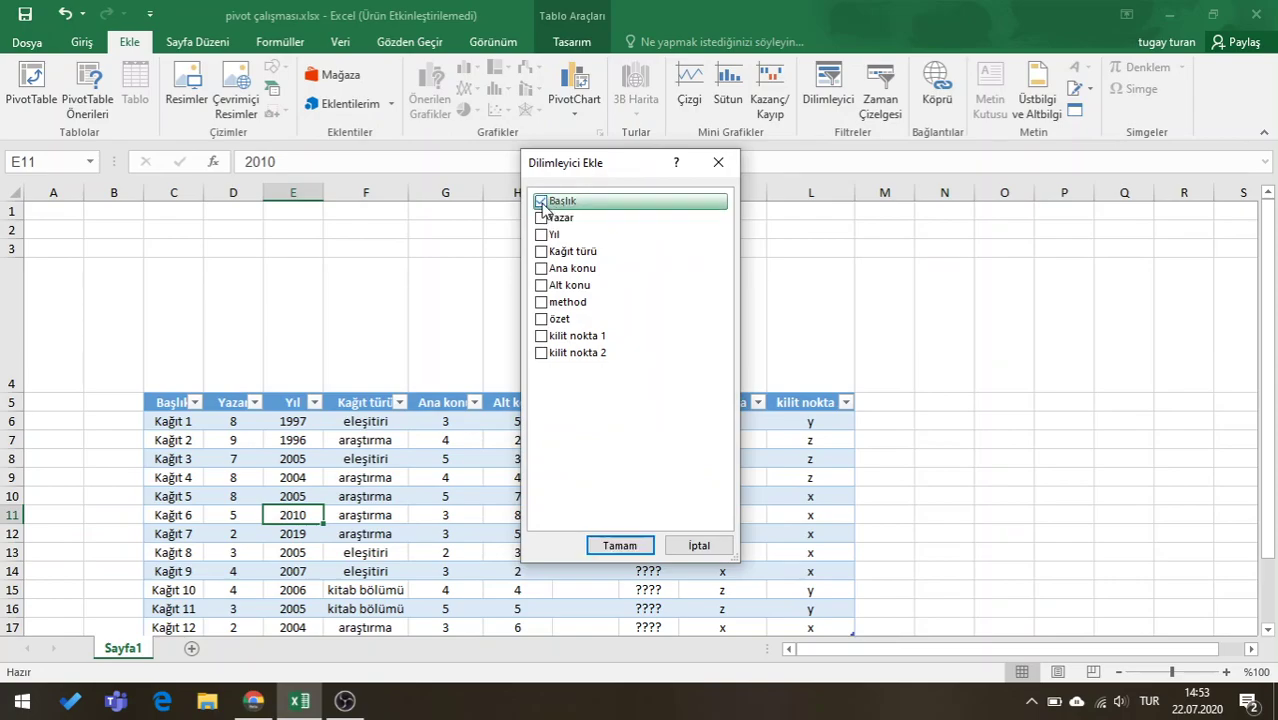
pyautogui.click(544, 253)
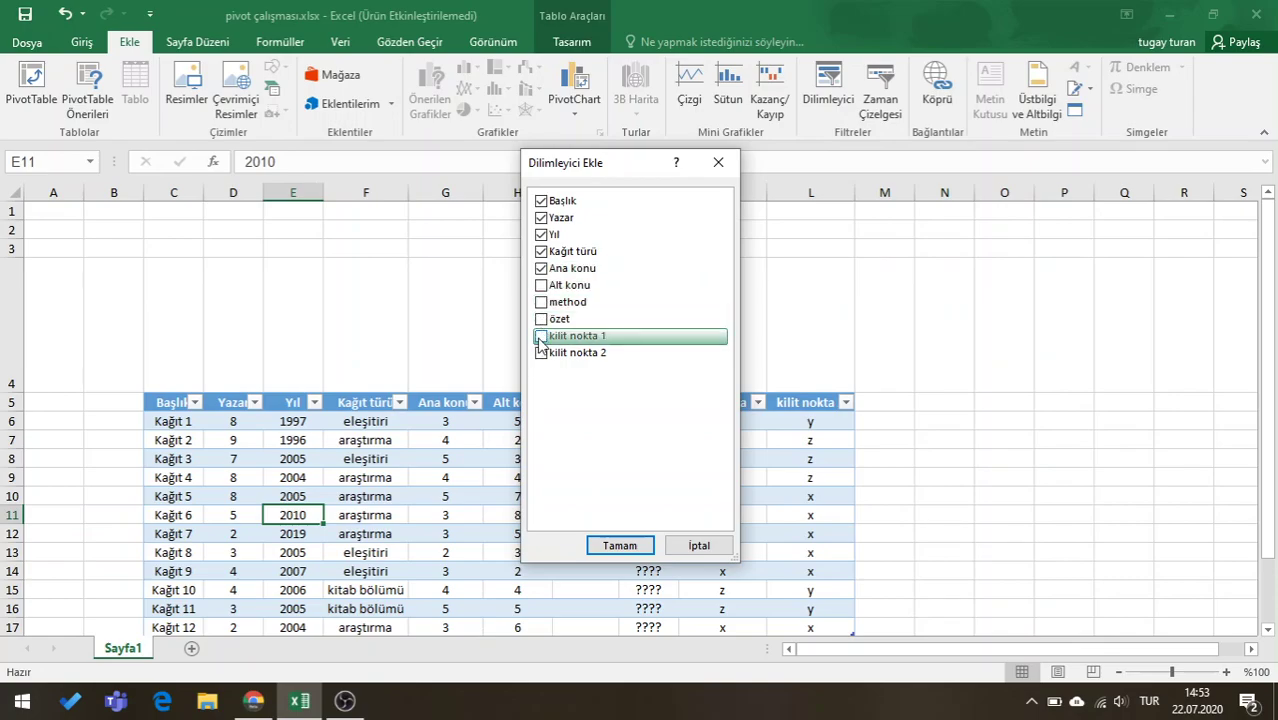
# Create the slicers and line up Başlık, Yazar, Kağıt türü, Ana konu, kilit nokta 1 on top, Yıl under Başlık
pyautogui.click(619, 545)
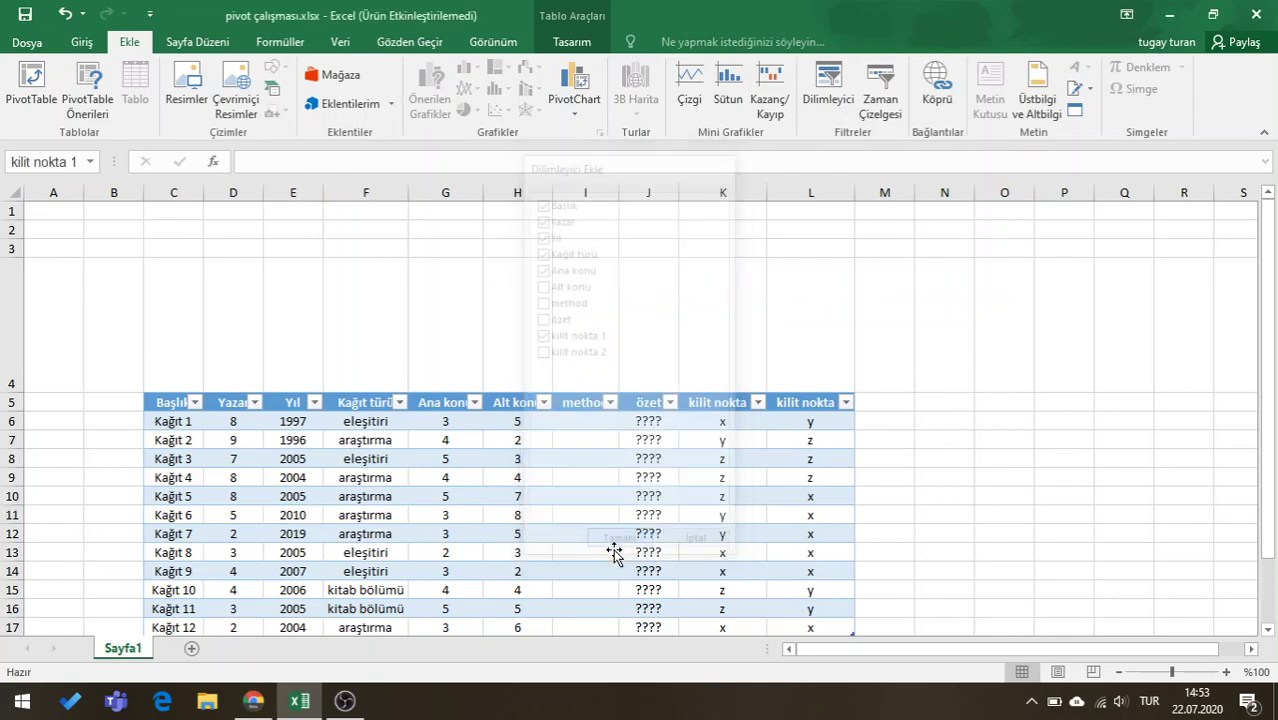
pyautogui.moveTo(494, 224); pyautogui.dragTo(74, 216)
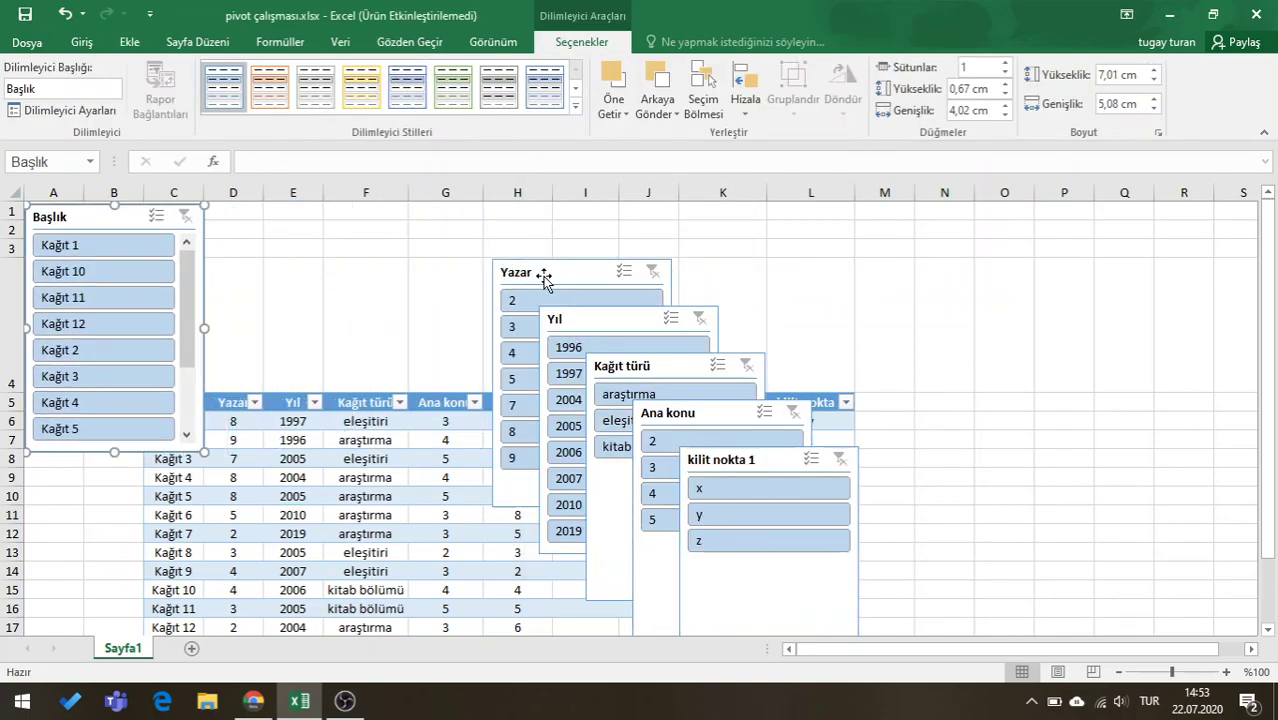
pyautogui.moveTo(538, 272); pyautogui.dragTo(246, 214)
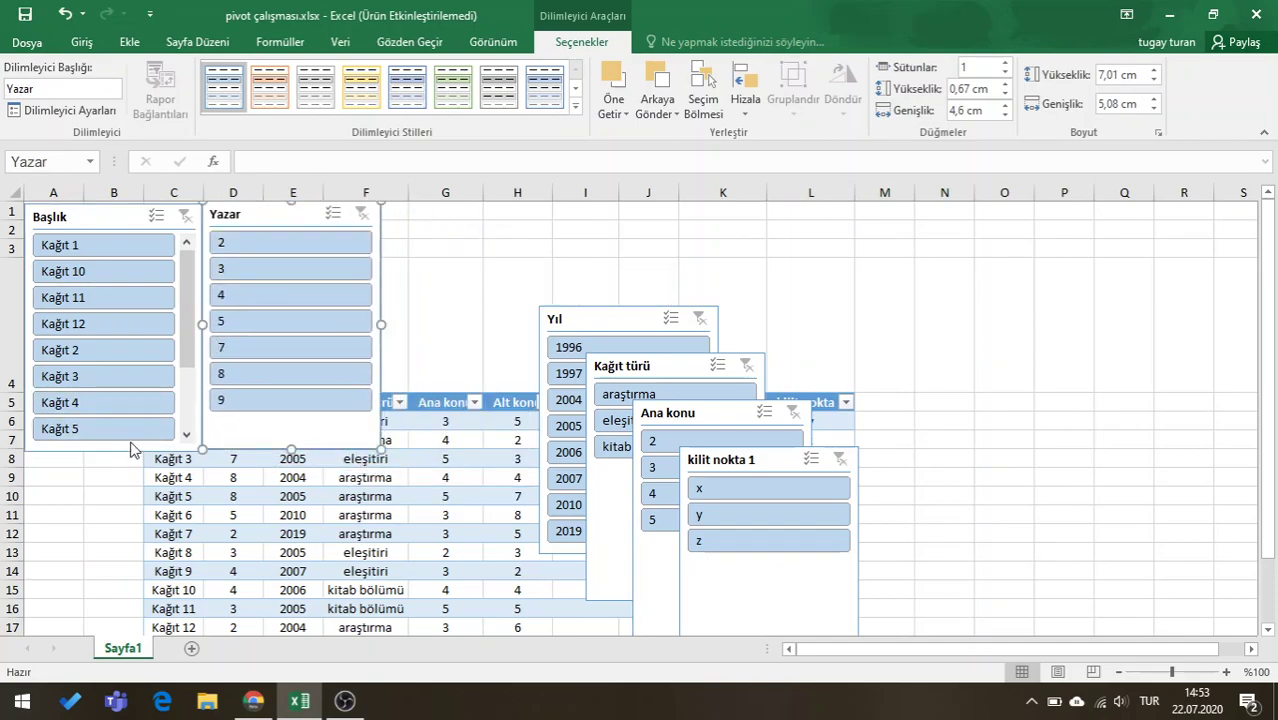
pyautogui.moveTo(588, 318)
pyautogui.mouseDown()
pyautogui.moveTo(479, 249)
pyautogui.moveTo(445, 254)
pyautogui.moveTo(177, 429)
pyautogui.moveTo(74, 454)
pyautogui.mouseUp()
pyautogui.moveTo(660, 378); pyautogui.dragTo(458, 230)
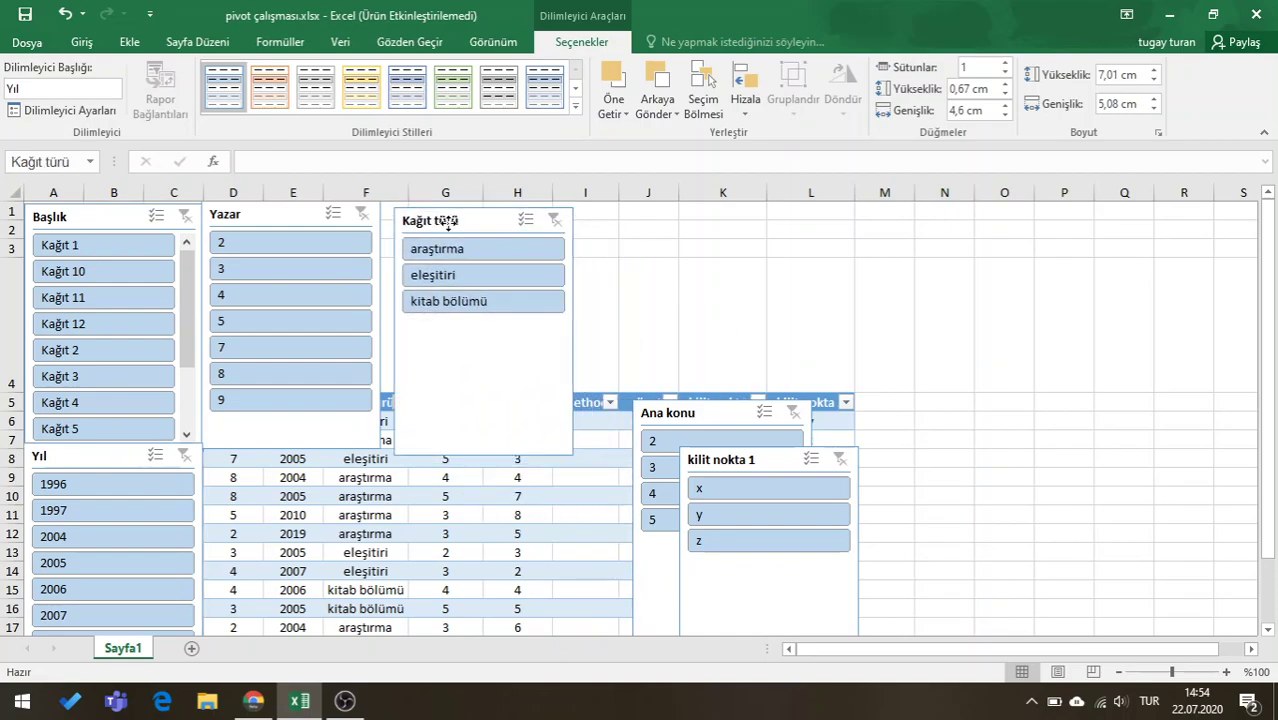
pyautogui.moveTo(699, 414); pyautogui.dragTo(618, 216)
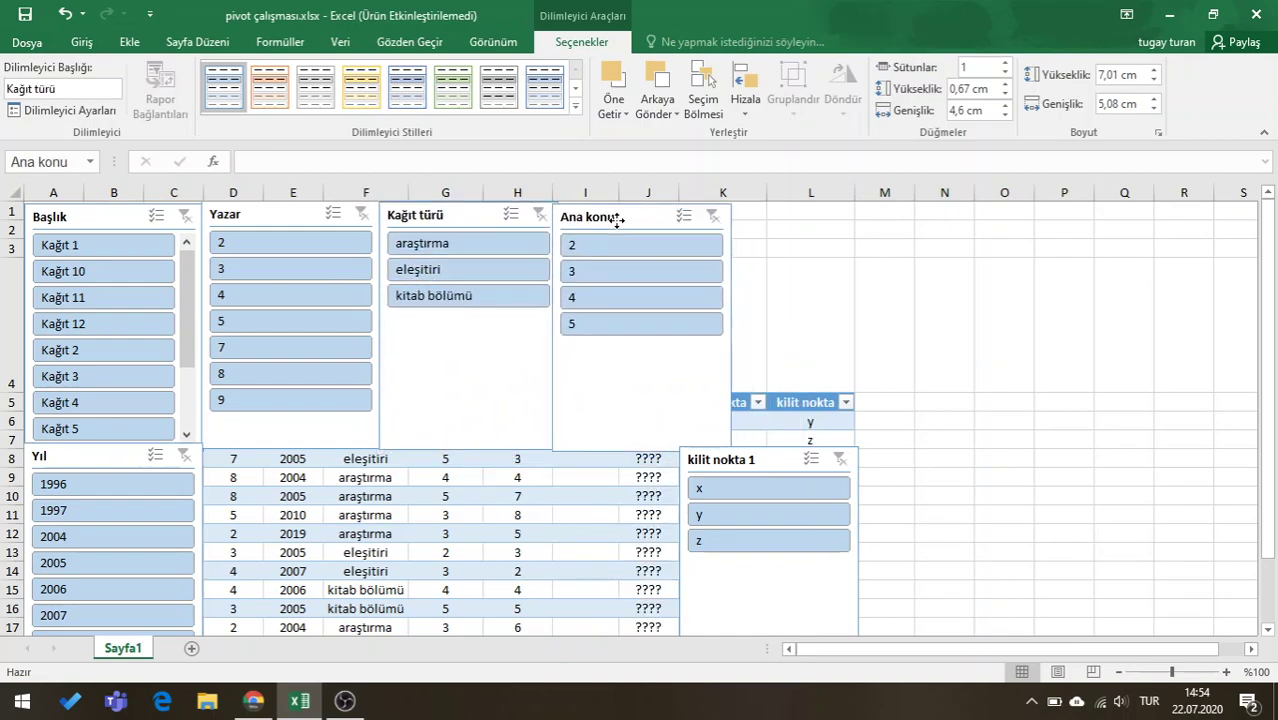
pyautogui.moveTo(723, 472); pyautogui.dragTo(822, 215)
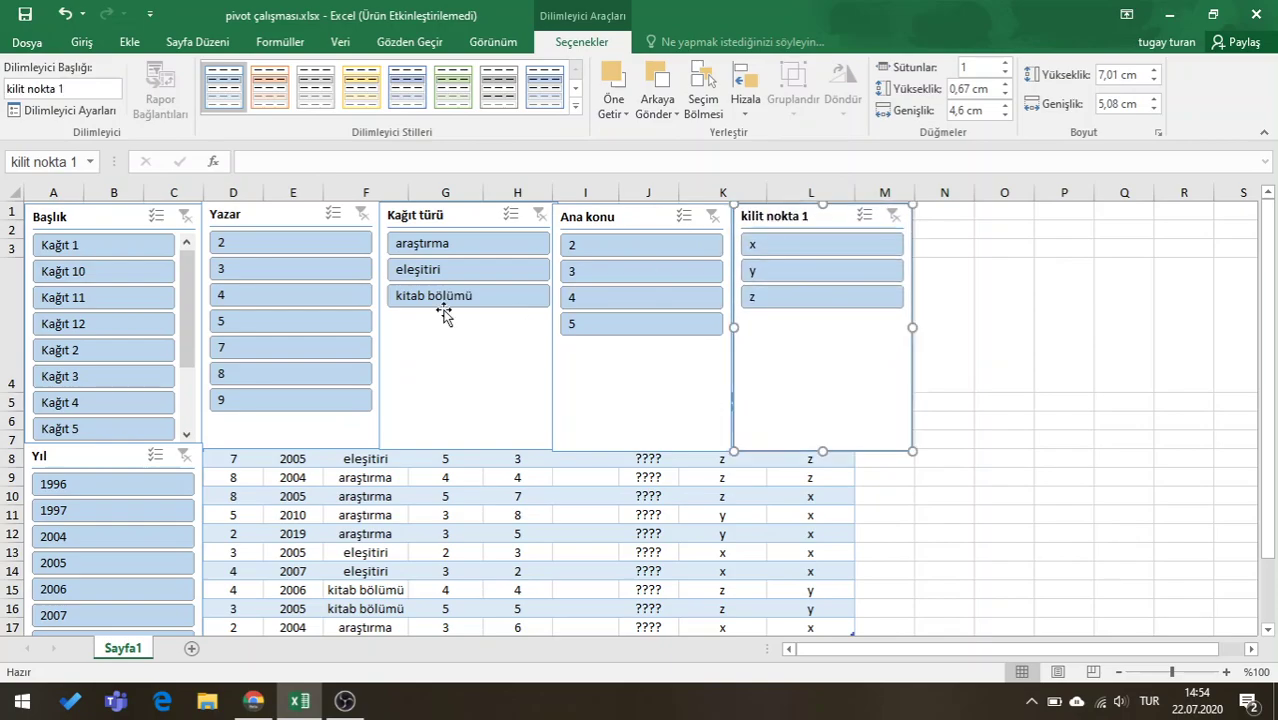
pyautogui.click(90, 220)
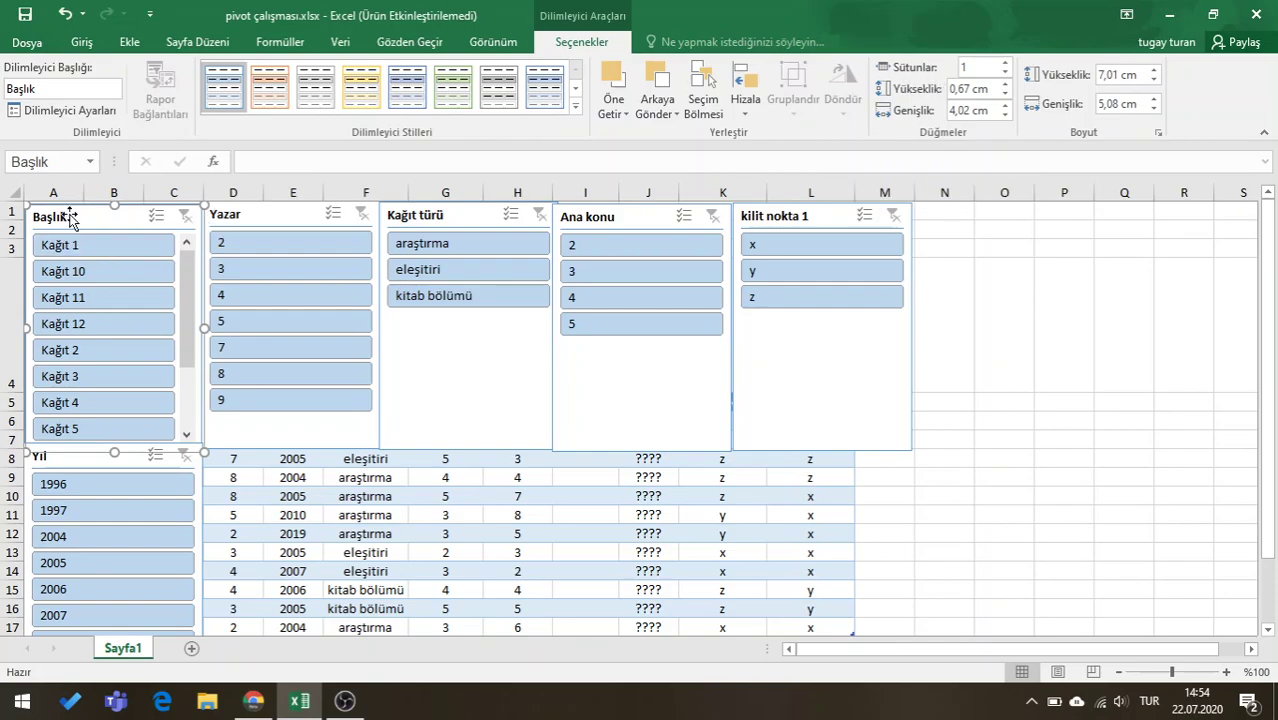
# Set the Başlık and Yazar slicers to show their buttons in two columns
pyautogui.click(1006, 62)
pyautogui.click(1006, 62)
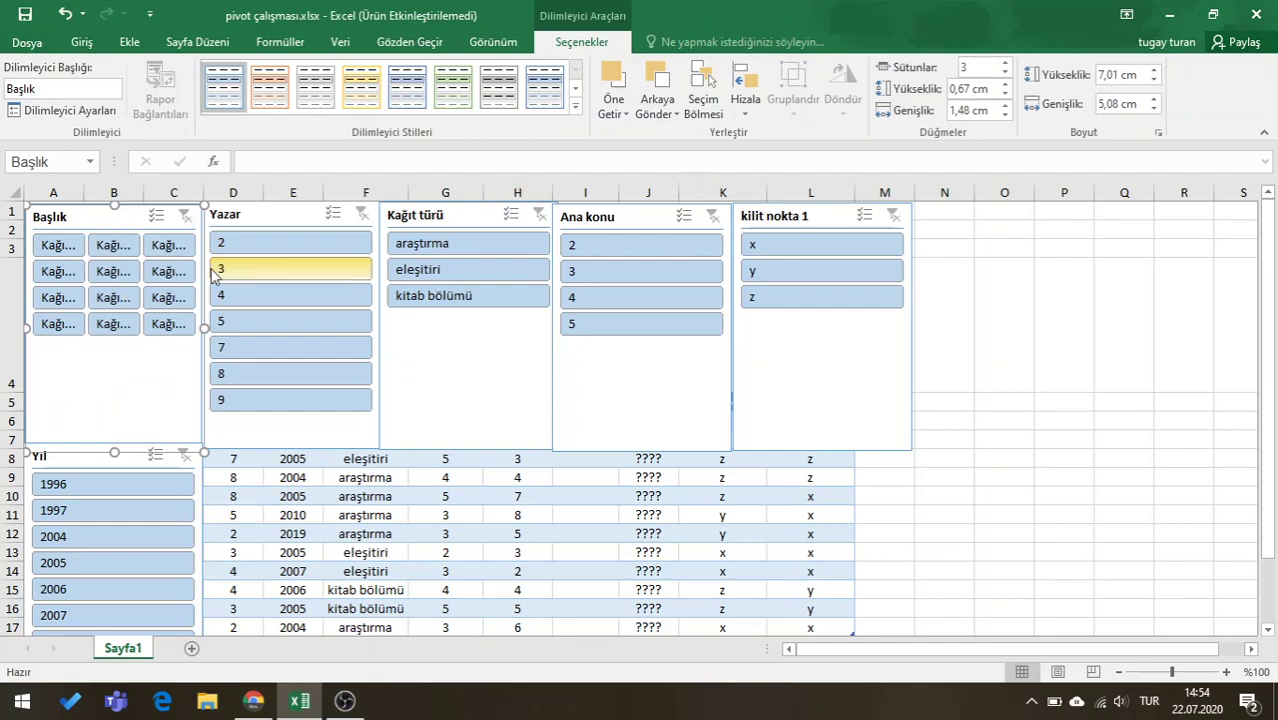
pyautogui.click(1005, 73)
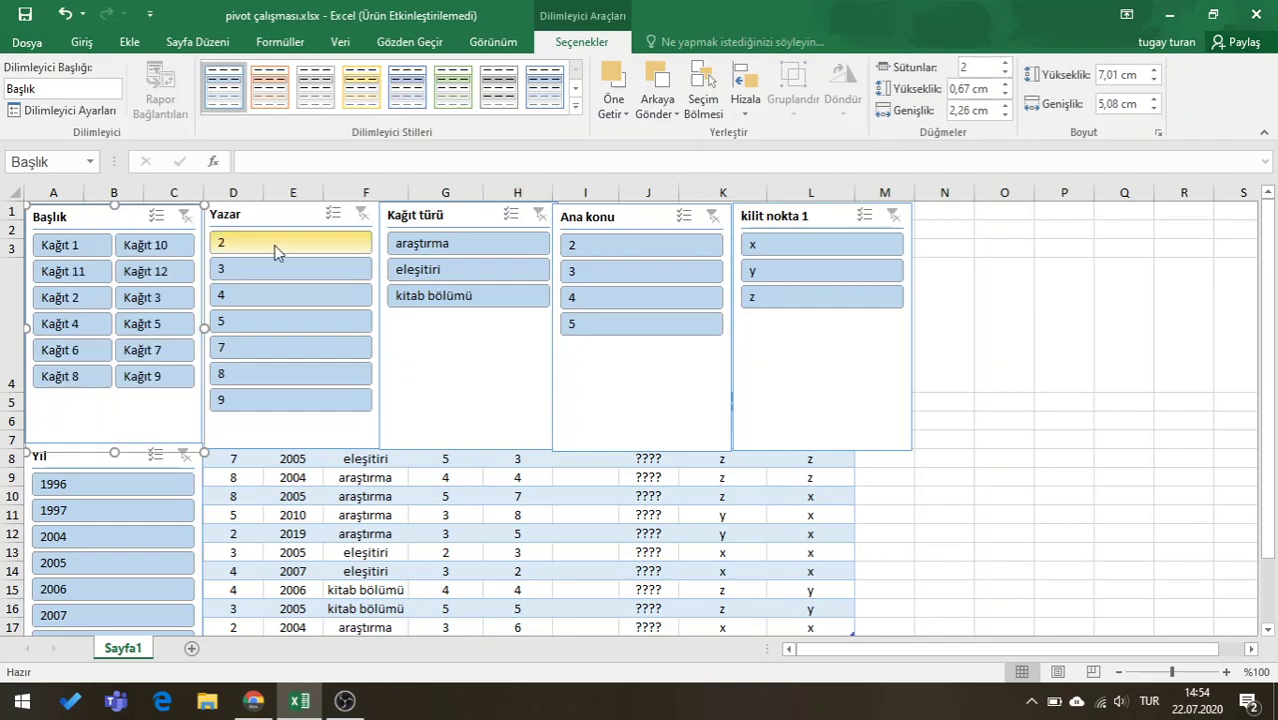
pyautogui.click(250, 222)
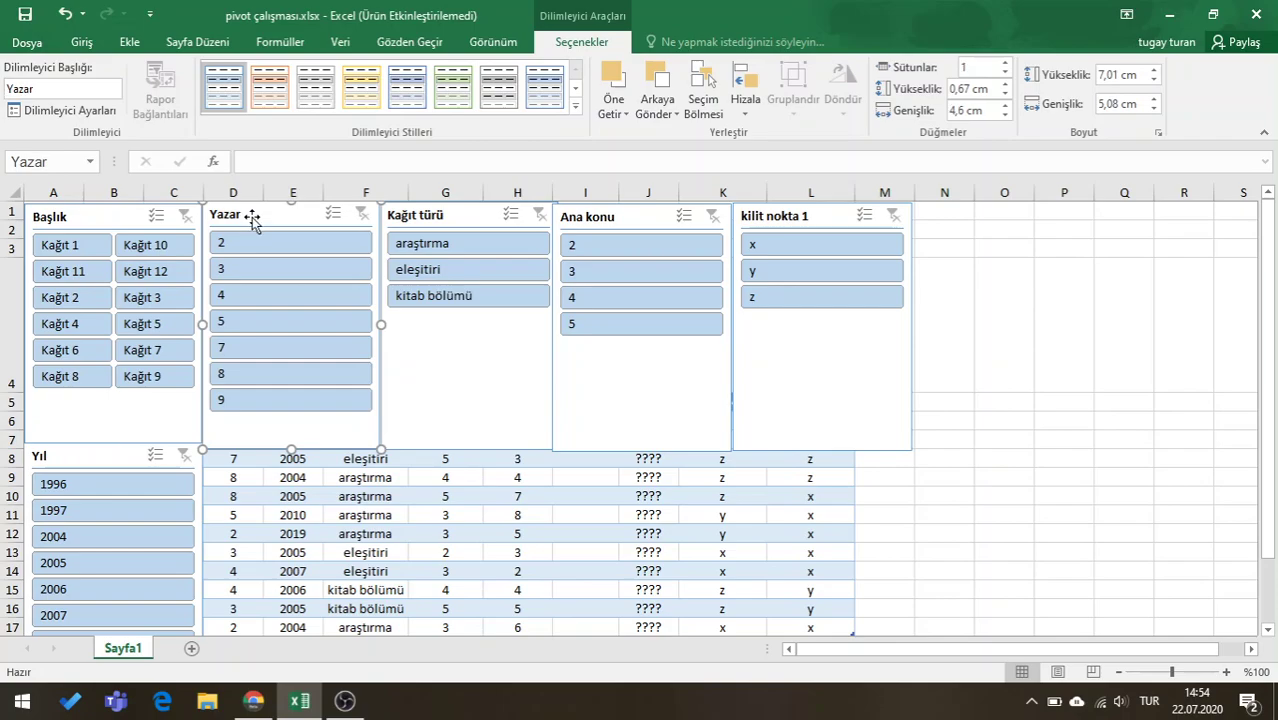
pyautogui.click(1006, 62)
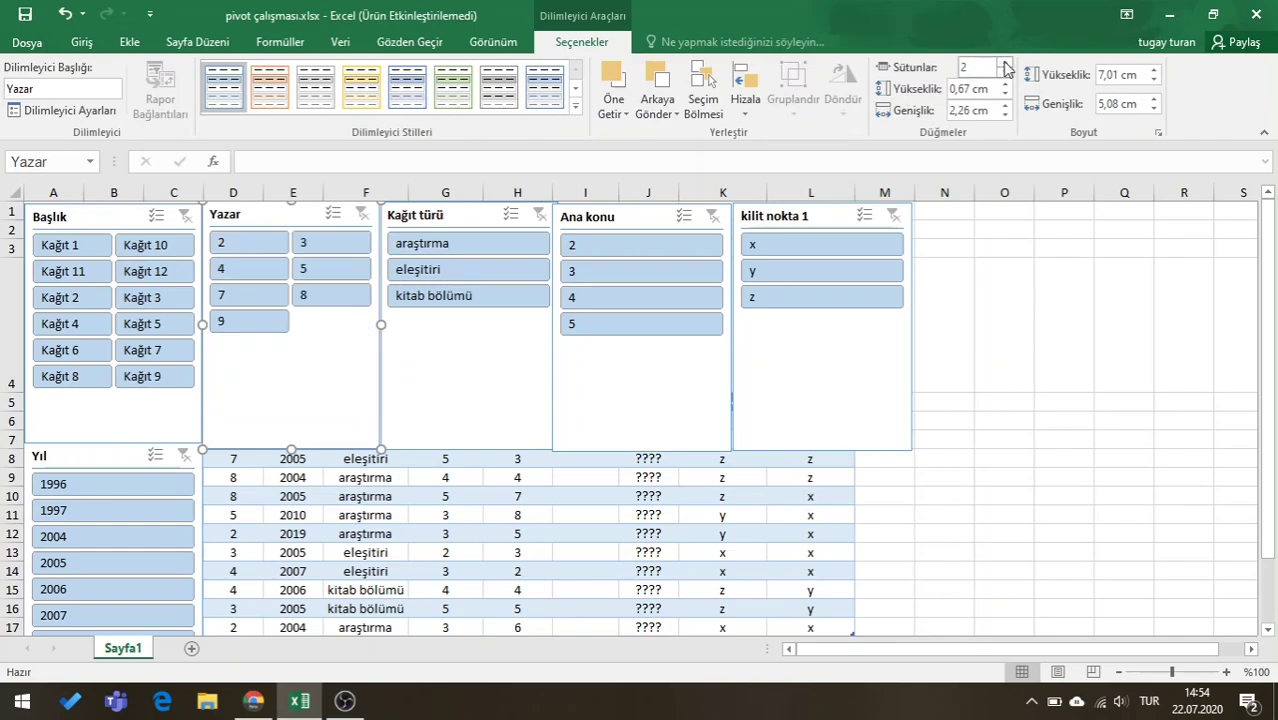
# Give the Kağıt türü, Ana konu and kilit nokta 1 slicers two button columns as well
pyautogui.click(457, 216)
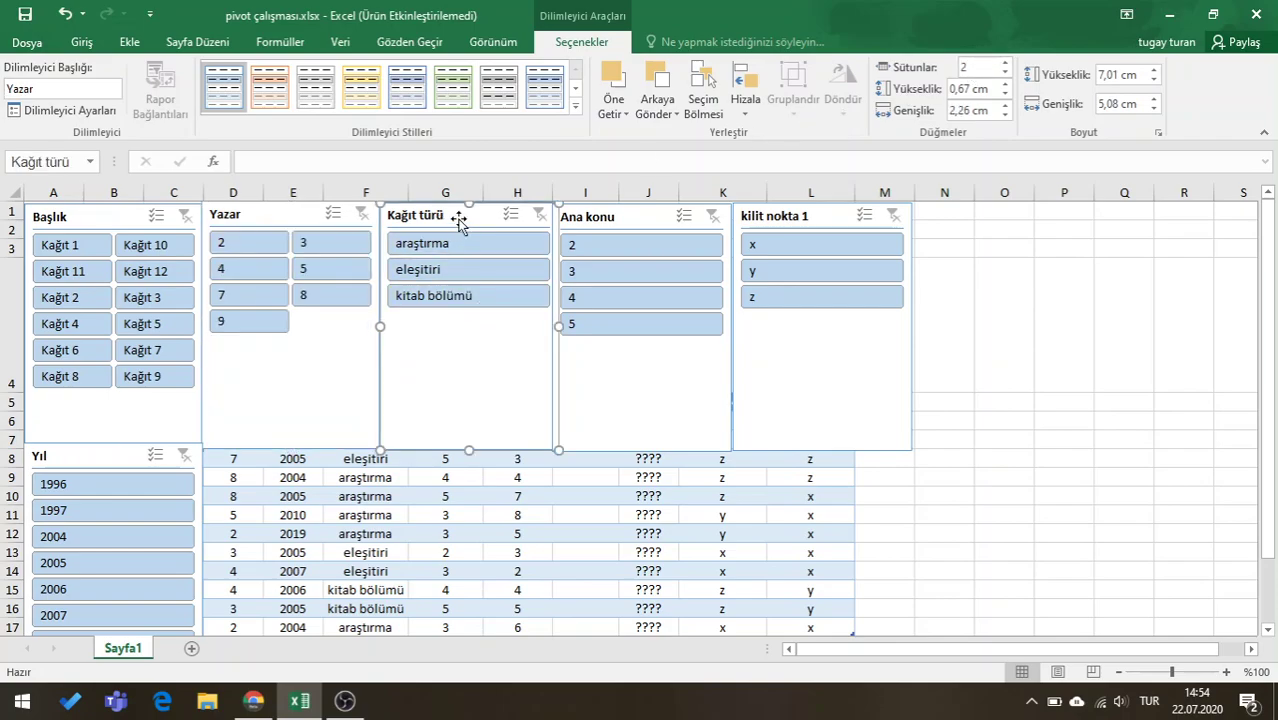
pyautogui.click(1006, 62)
pyautogui.click(636, 217)
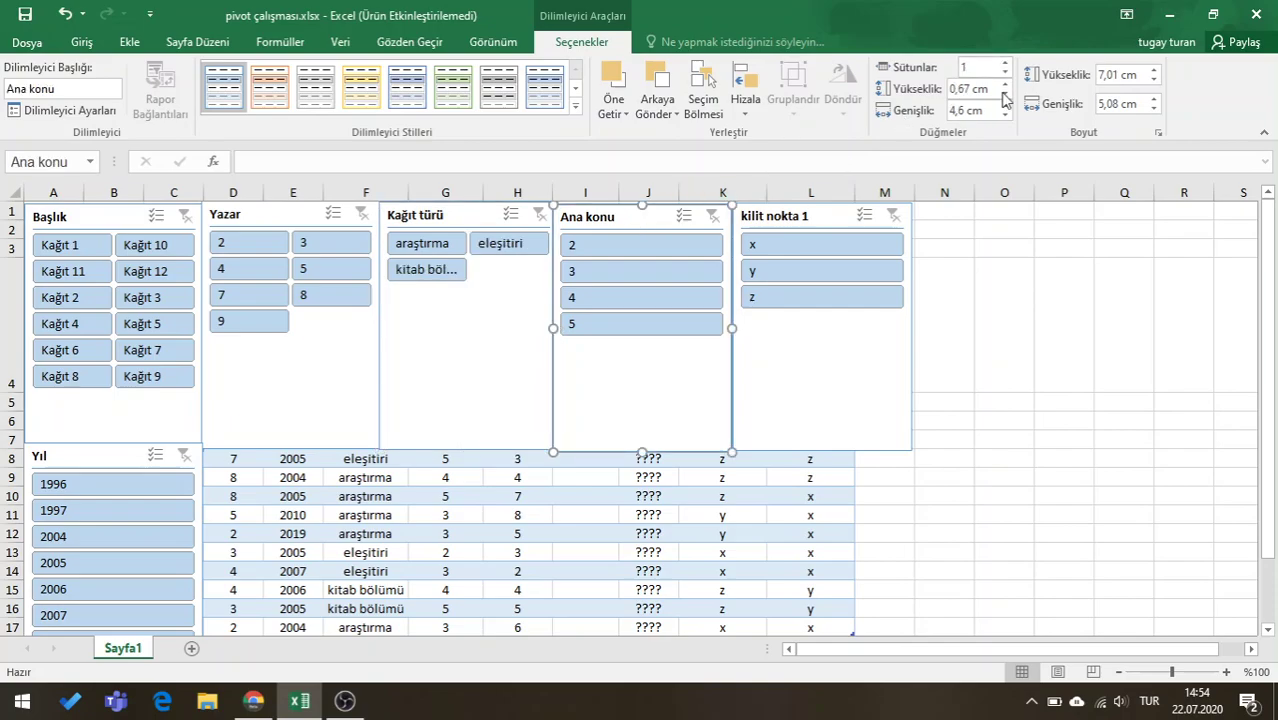
pyautogui.click(1006, 62)
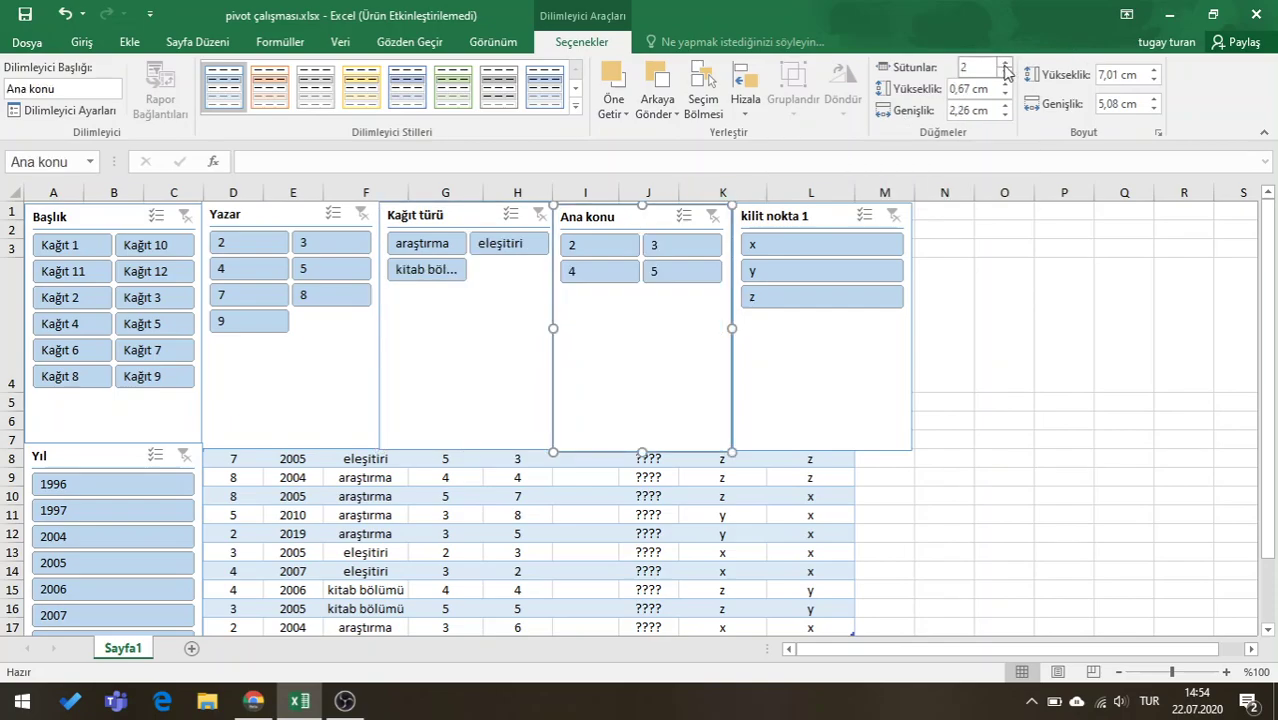
pyautogui.click(795, 225)
pyautogui.click(1006, 62)
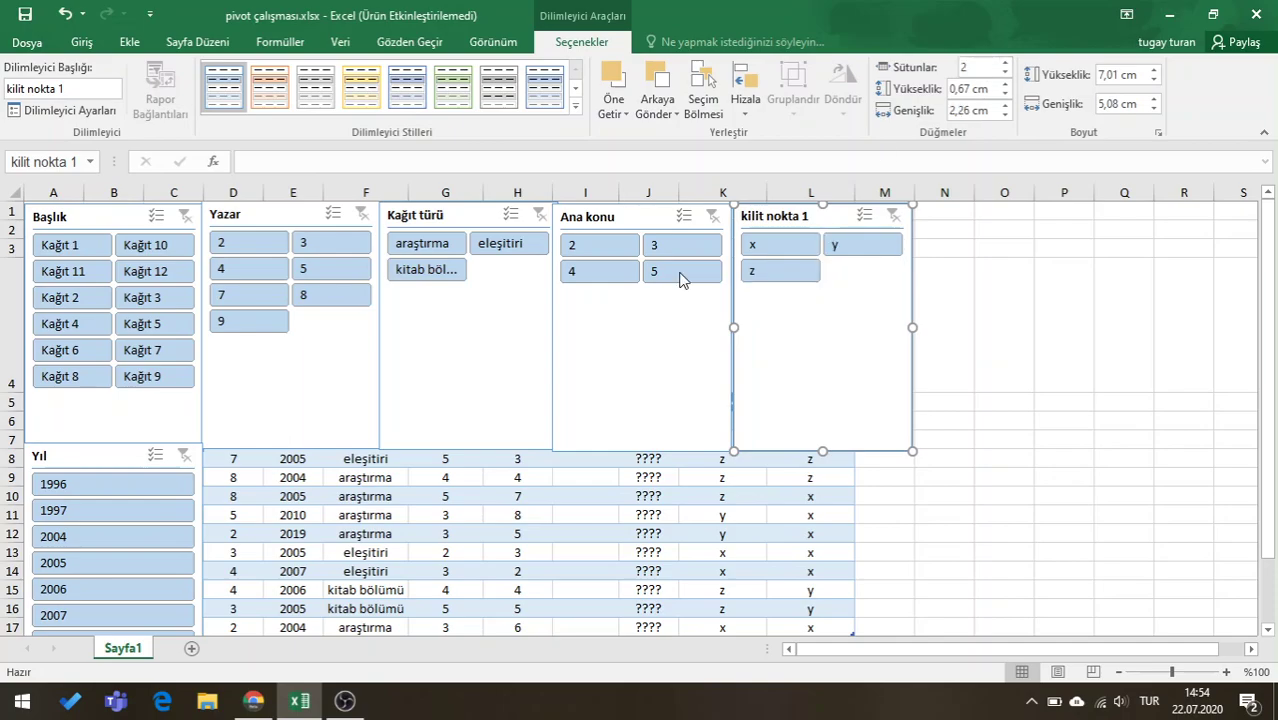
pyautogui.click(300, 418)
pyautogui.click(140, 432)
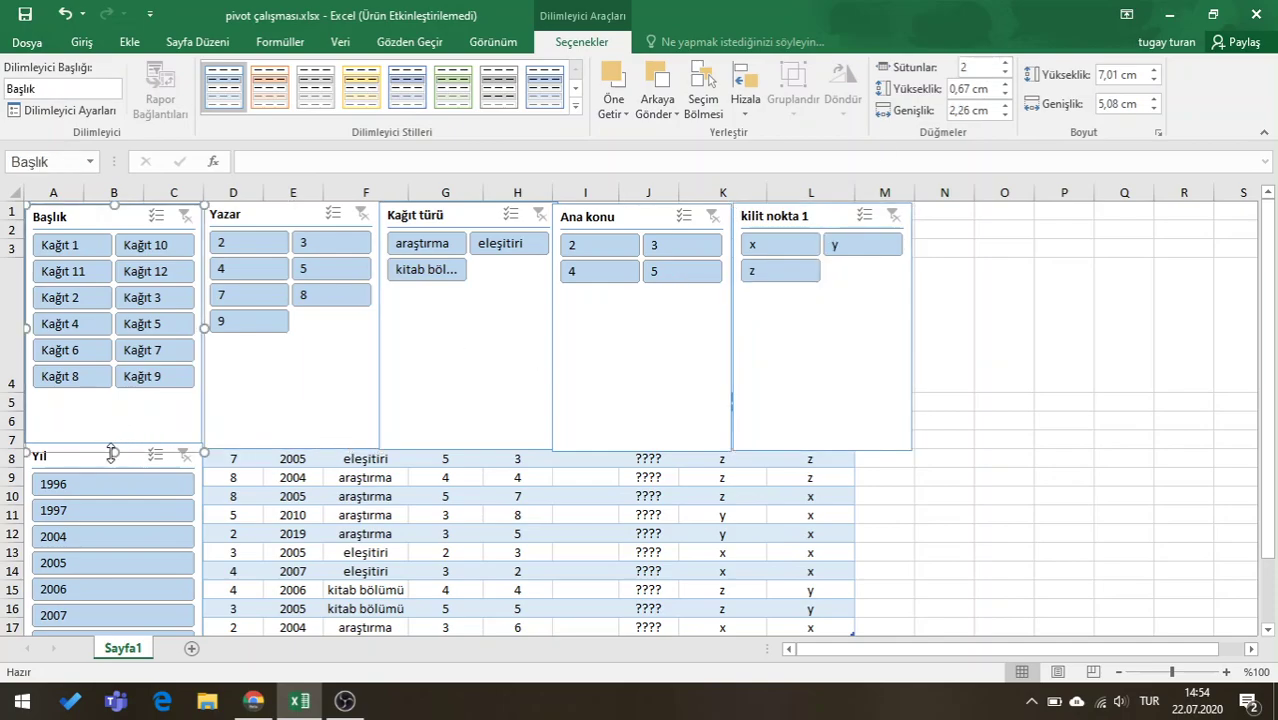
# Pull the bottom edges of Başlık, Yazar, Kağıt türü, Ana konu and kilit nokta 1 slicers up to row 4
pyautogui.moveTo(116, 448); pyautogui.dragTo(127, 391)
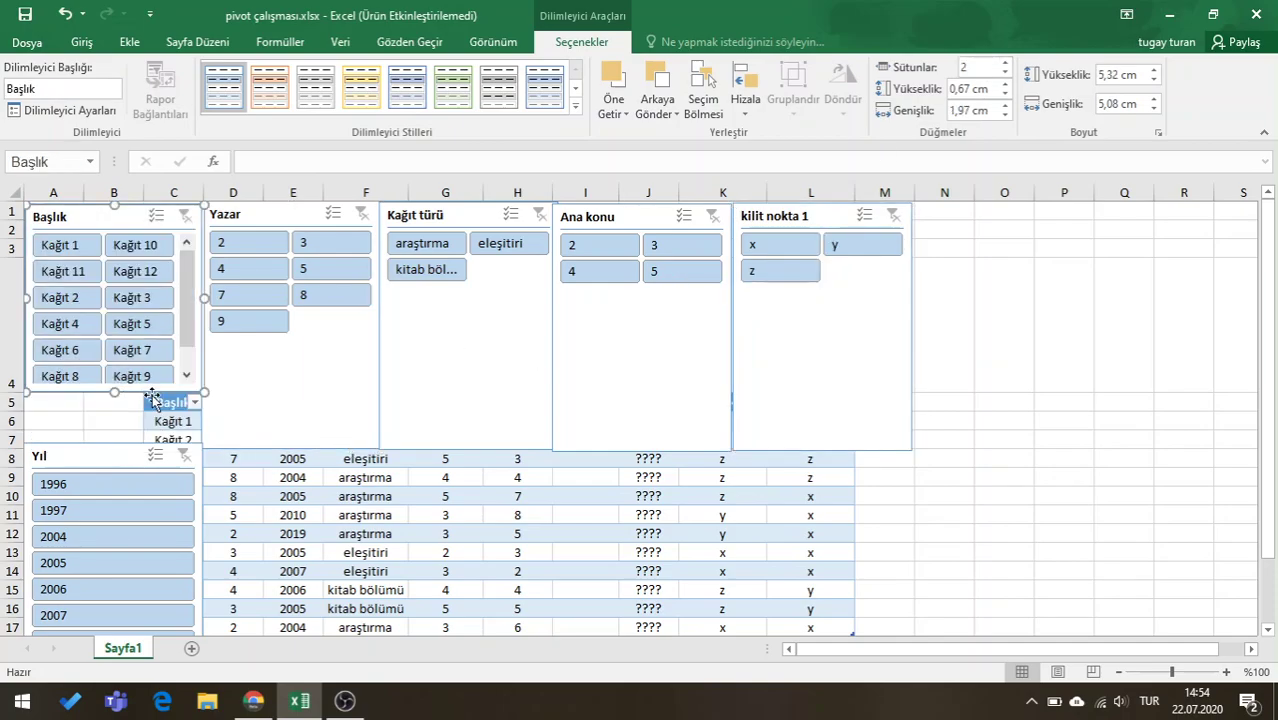
pyautogui.click(315, 400)
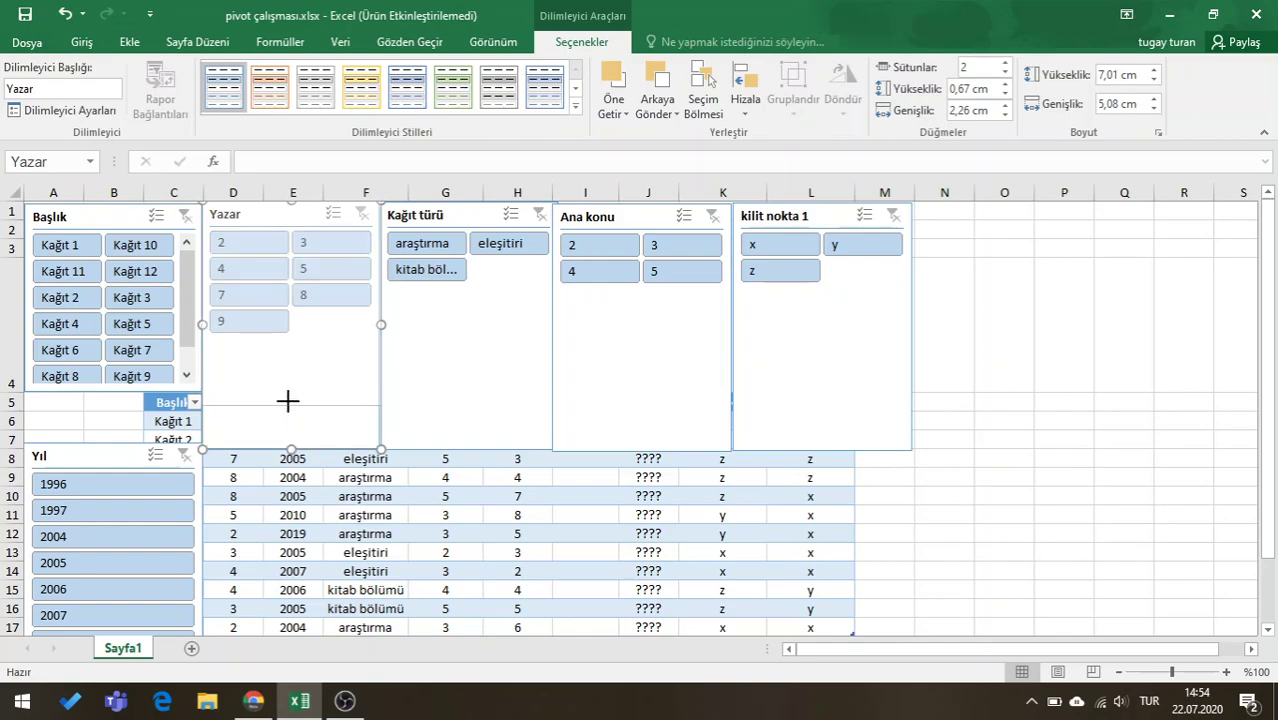
pyautogui.moveTo(289, 447); pyautogui.dragTo(289, 391)
pyautogui.click(452, 453)
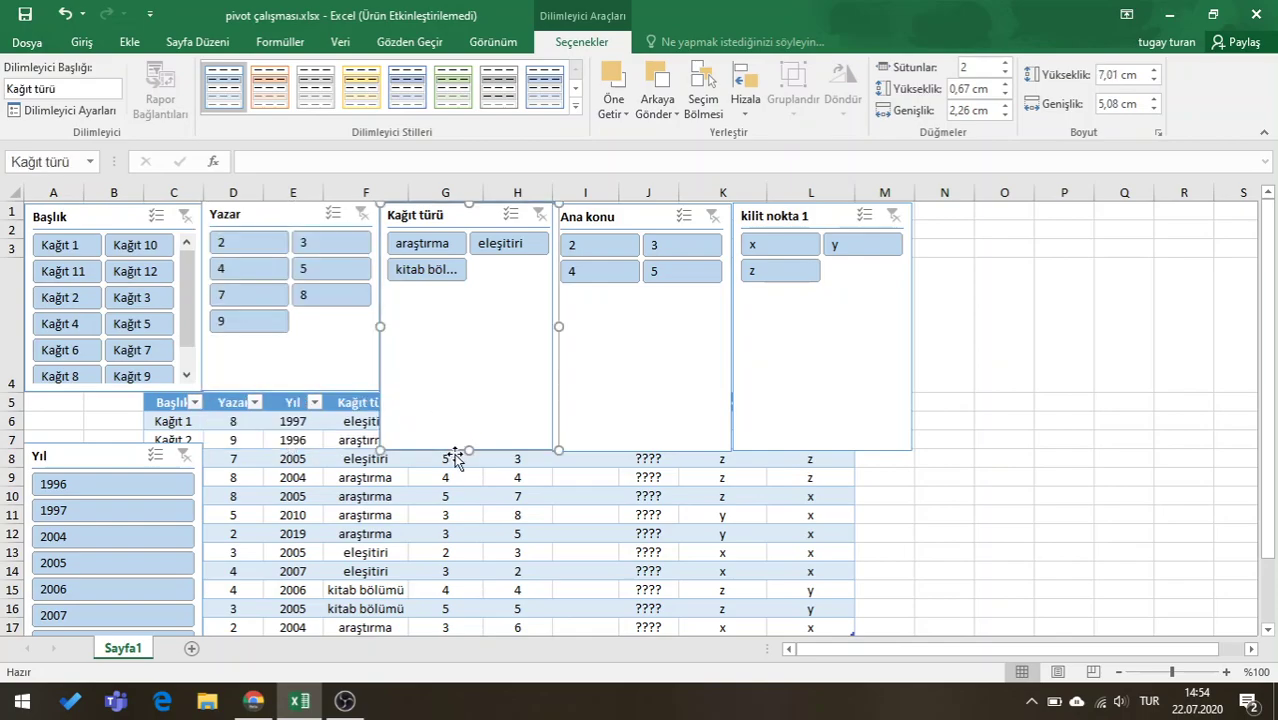
pyautogui.moveTo(465, 449)
pyautogui.mouseDown()
pyautogui.moveTo(466, 372)
pyautogui.moveTo(448, 390)
pyautogui.mouseUp()
pyautogui.click(650, 378)
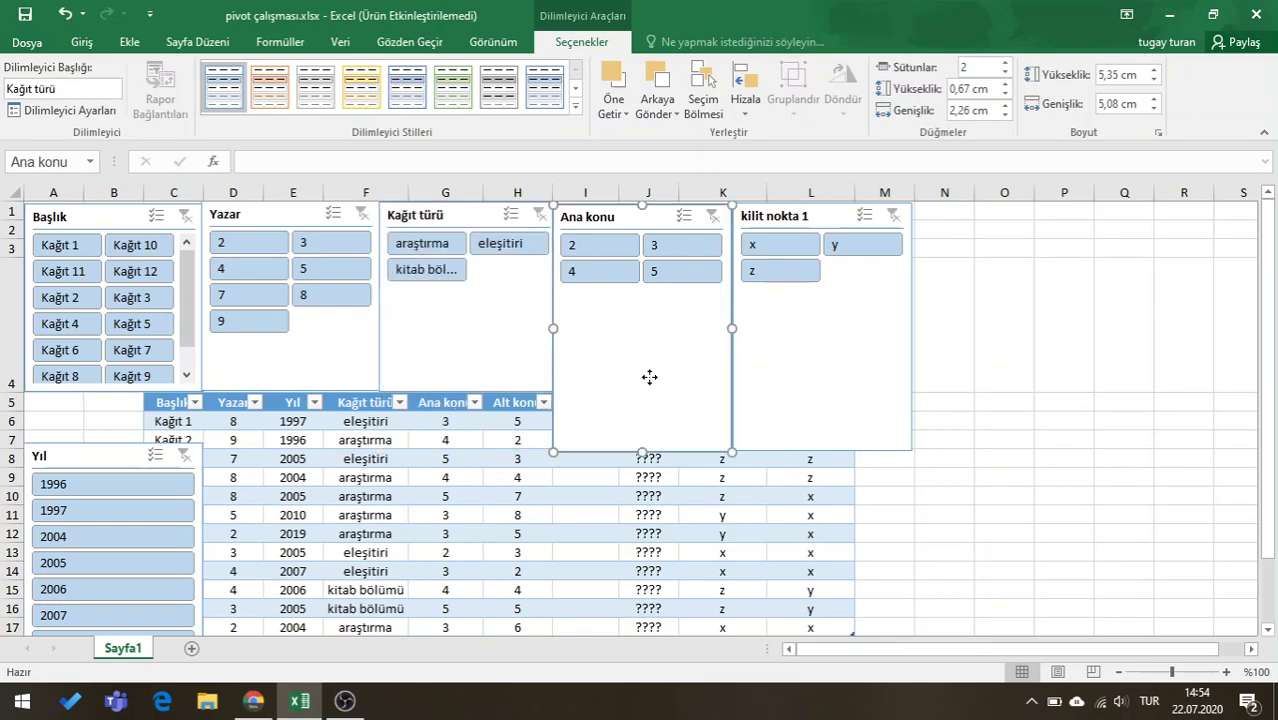
pyautogui.moveTo(645, 452); pyautogui.dragTo(645, 390)
pyautogui.click(813, 449)
pyautogui.moveTo(818, 450); pyautogui.dragTo(818, 392)
# Enlarge row 4, then move the Yıl slicer under the top slicers and widen it to column M
pyautogui.click(17, 392)
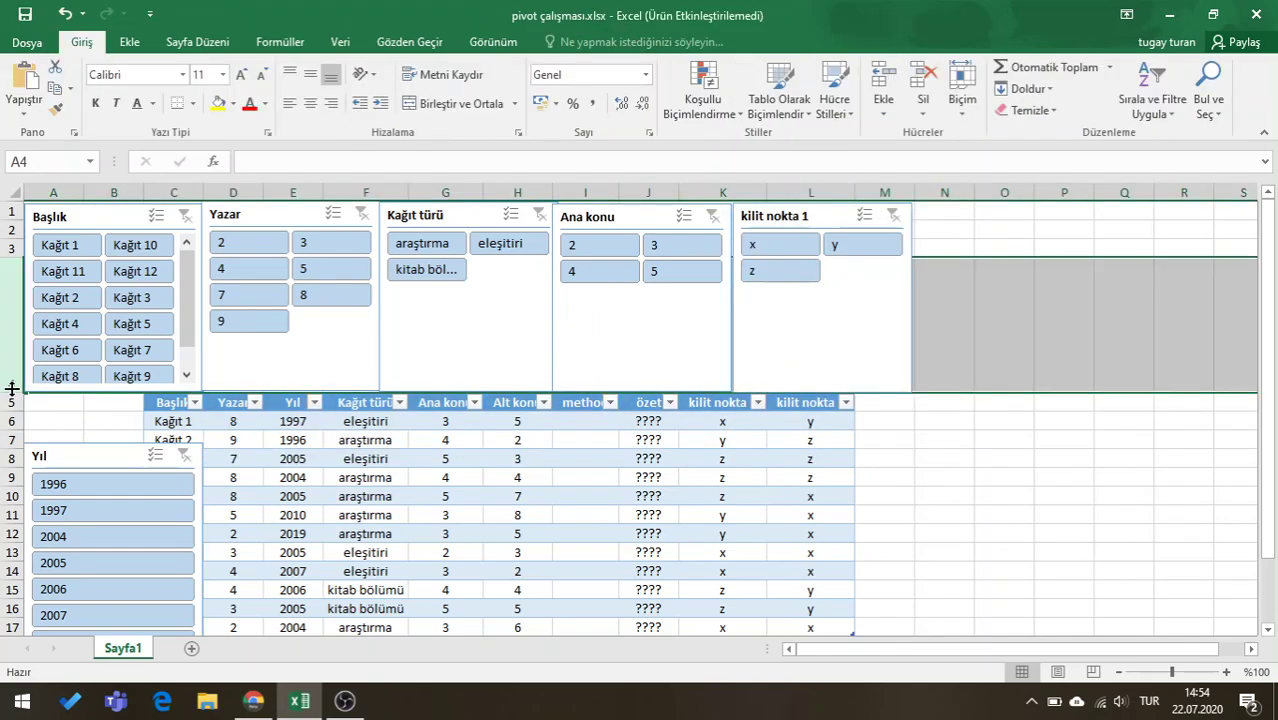
pyautogui.moveTo(15, 398); pyautogui.dragTo(1093, 492)
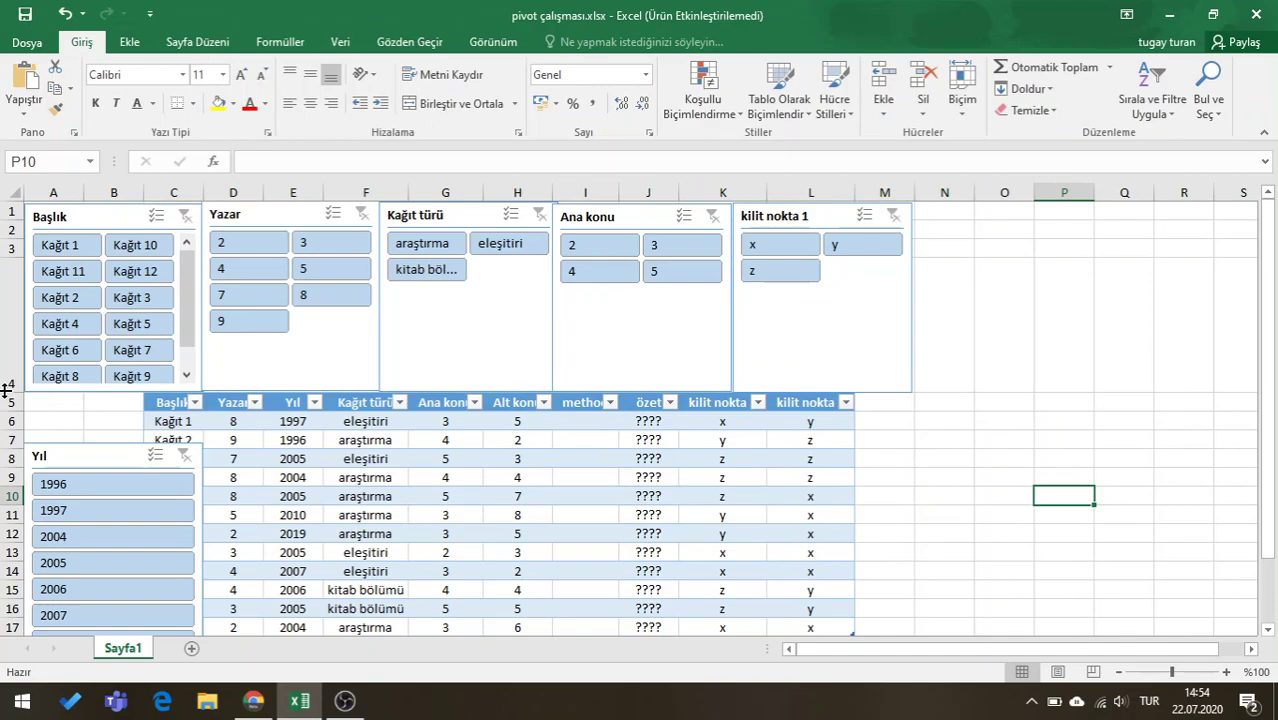
pyautogui.moveTo(6, 393); pyautogui.dragTo(6, 465)
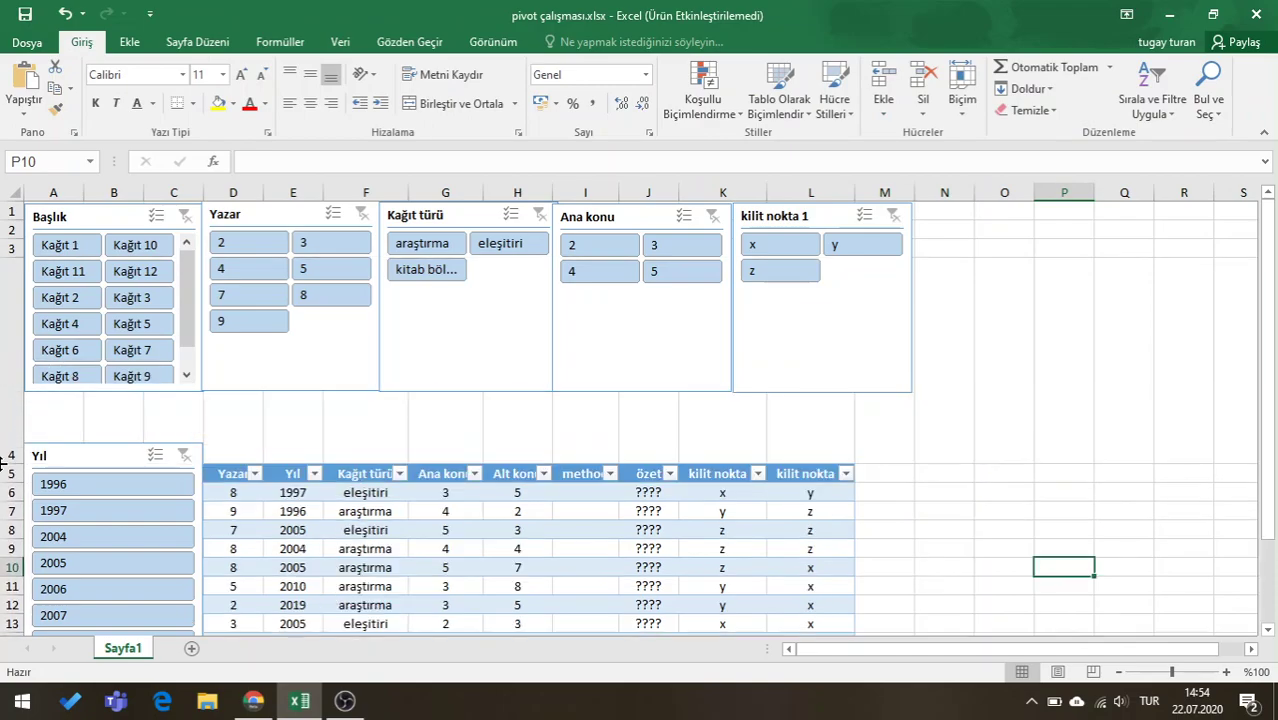
pyautogui.moveTo(100, 452); pyautogui.dragTo(102, 402)
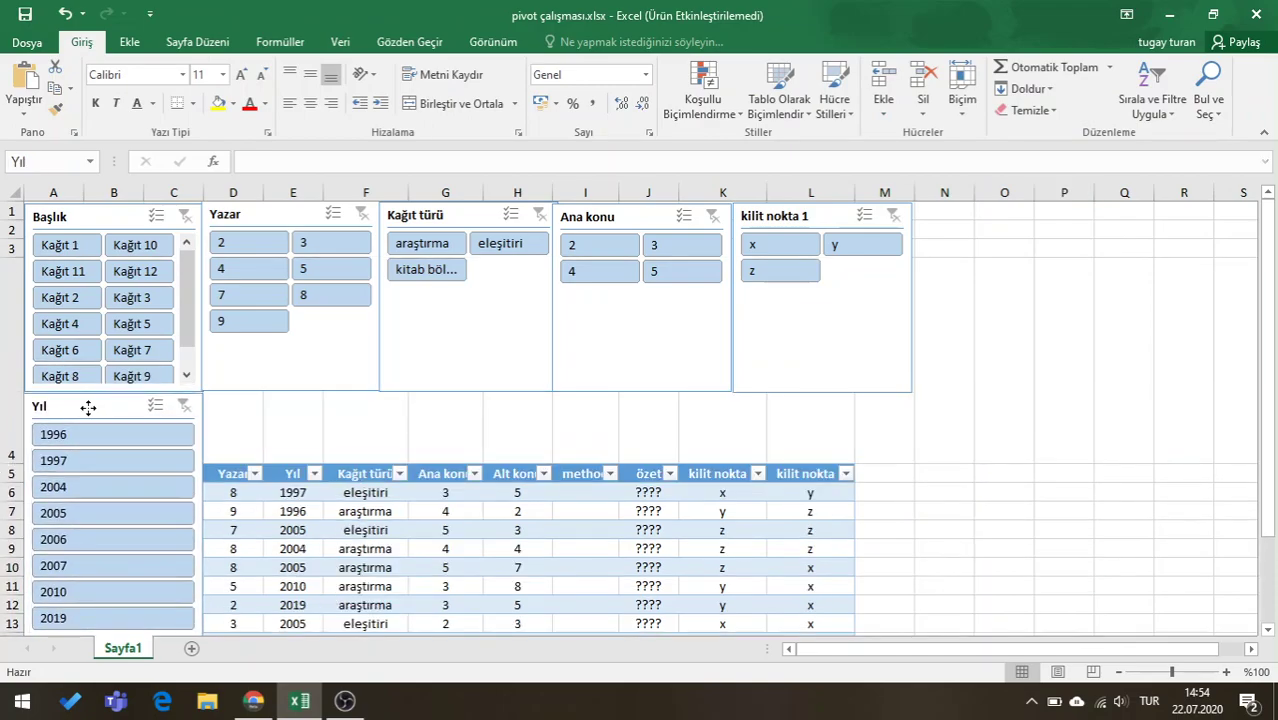
pyautogui.moveTo(201, 517); pyautogui.dragTo(906, 415)
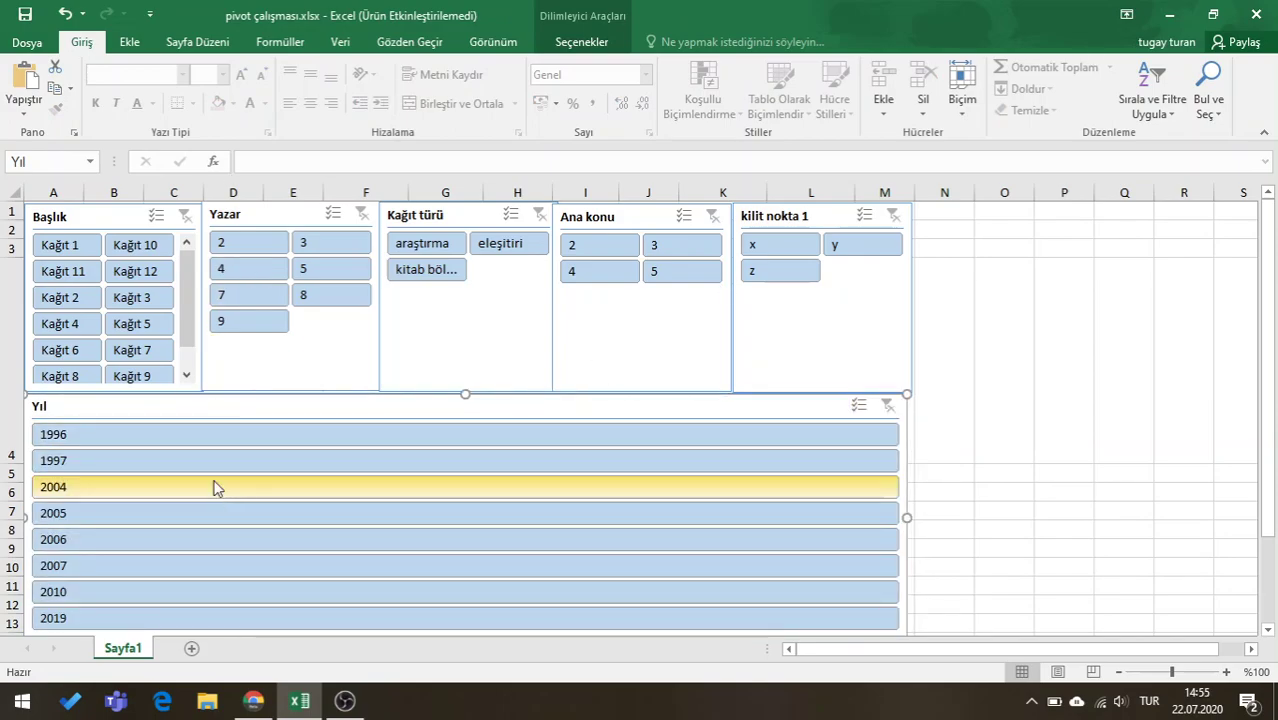
# Set the Yıl slicer to 8 columns so all eight years sit in one row
pyautogui.click(578, 42)
pyautogui.click(1004, 64)
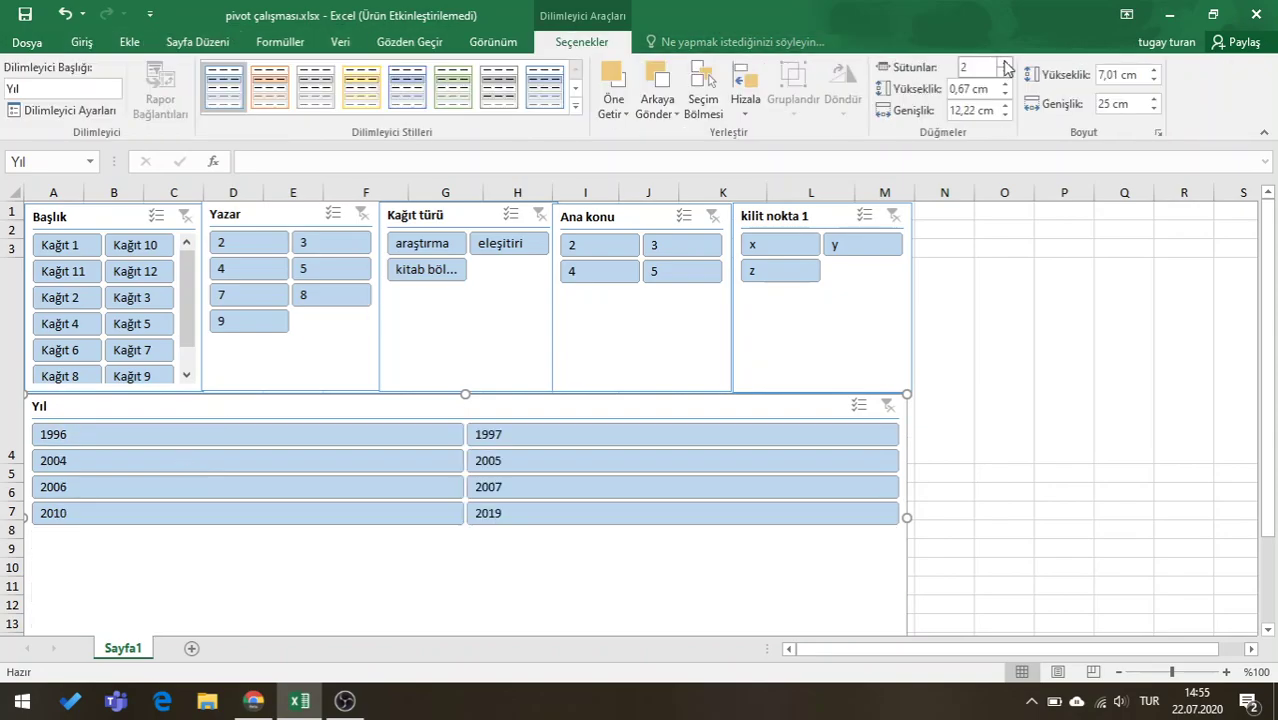
pyautogui.click(1006, 64)
pyautogui.click(1006, 64)
pyautogui.click(1006, 64)
pyautogui.click(1006, 64)
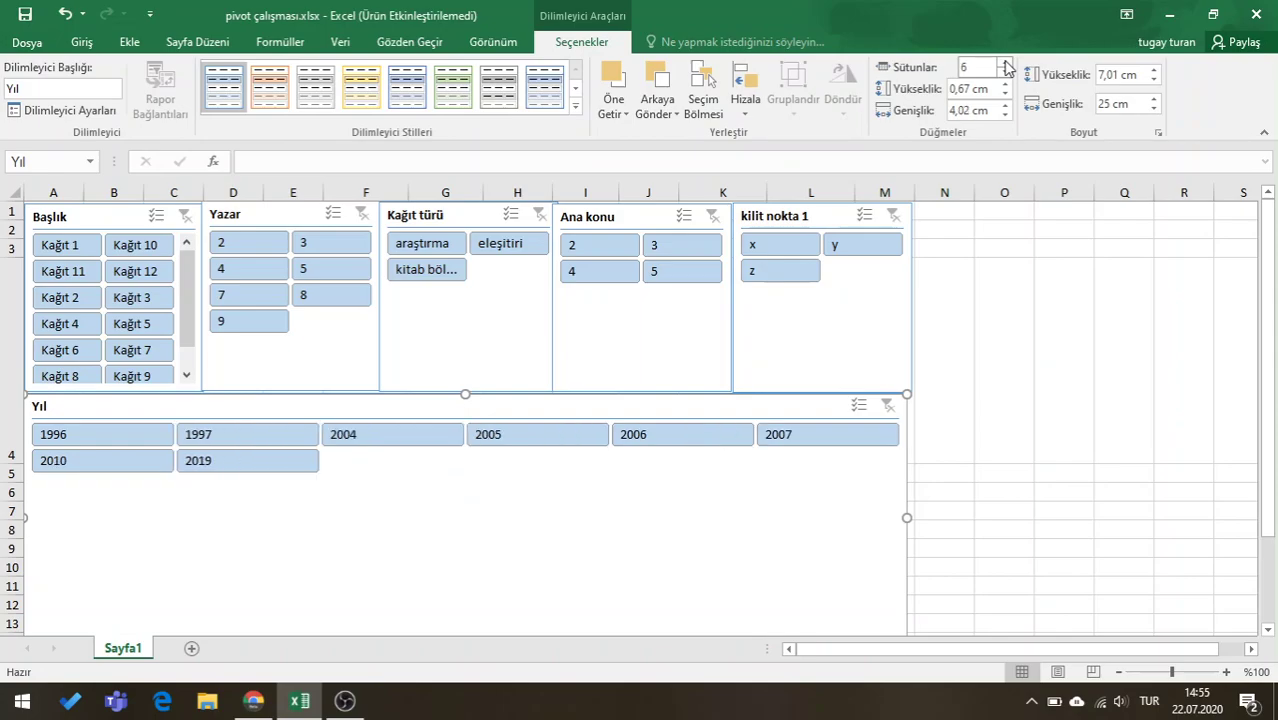
pyautogui.click(1006, 64)
pyautogui.click(1006, 63)
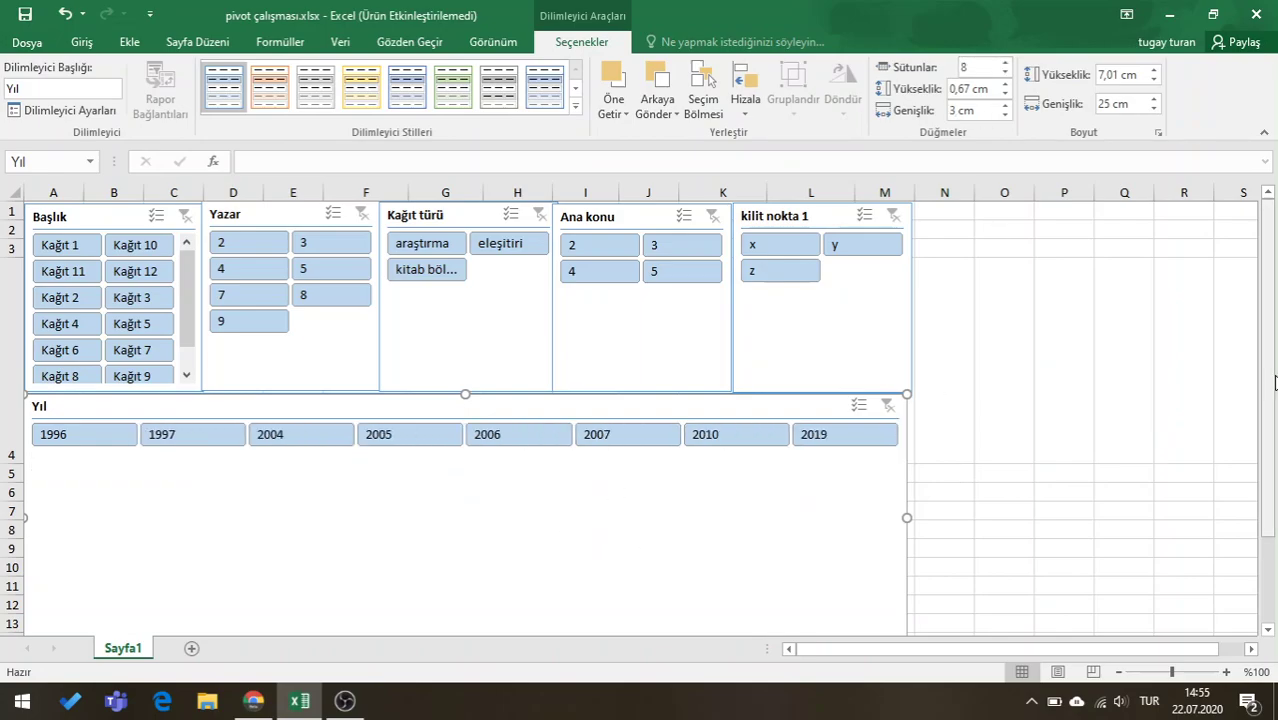
# Shorten the Yıl slicer to a thin 1.69 cm strip above the table headers
pyautogui.scroll(-1, 1274, 382)
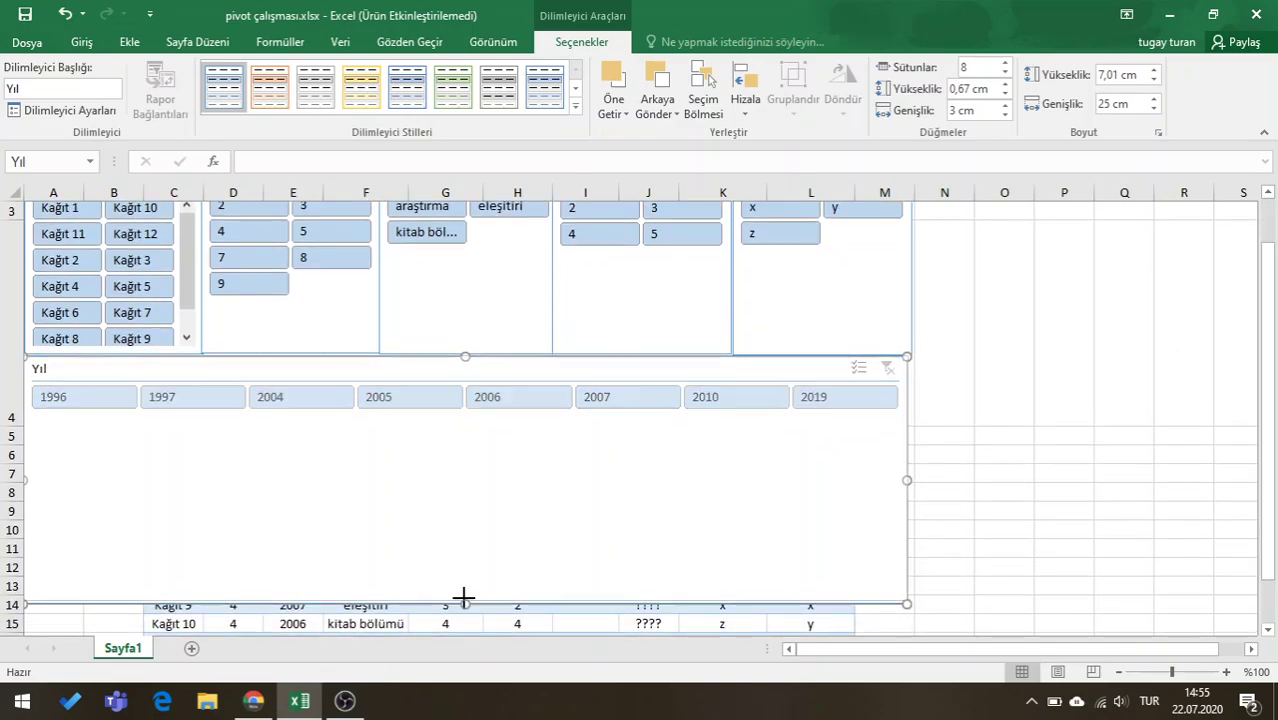
pyautogui.moveTo(464, 598); pyautogui.dragTo(466, 416)
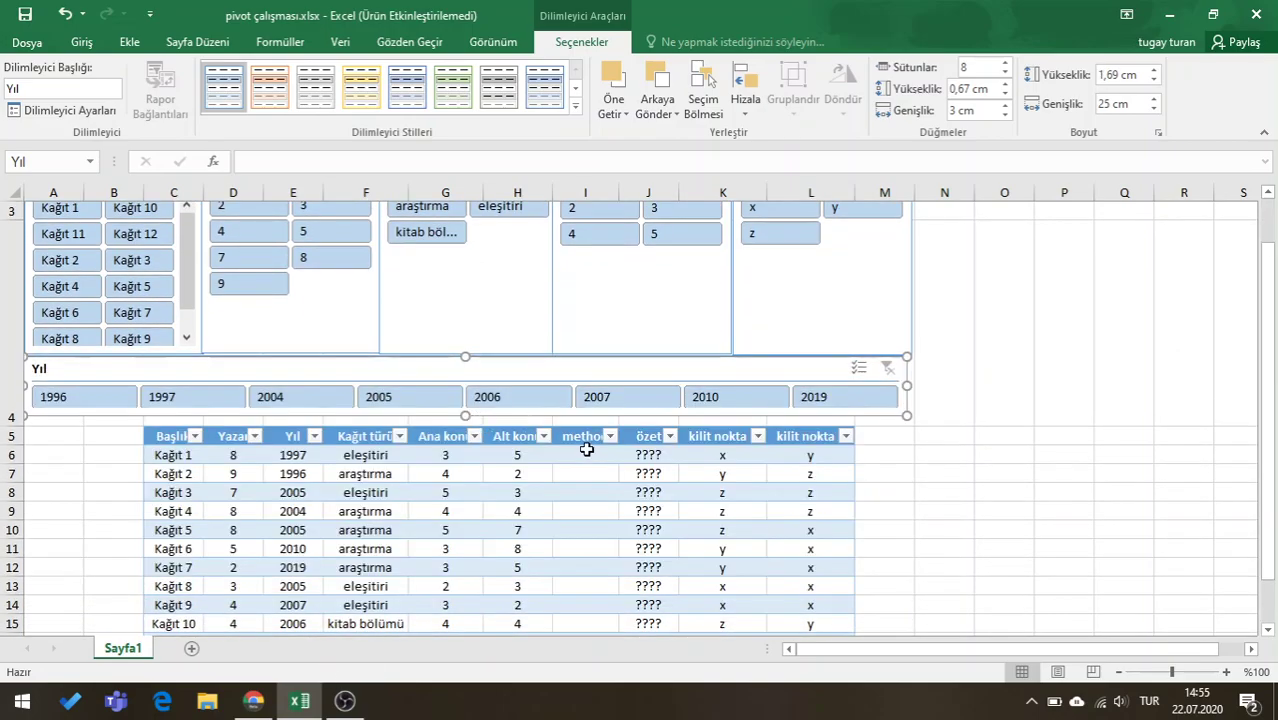
pyautogui.click(1050, 414)
pyautogui.scroll(1, 999, 529)
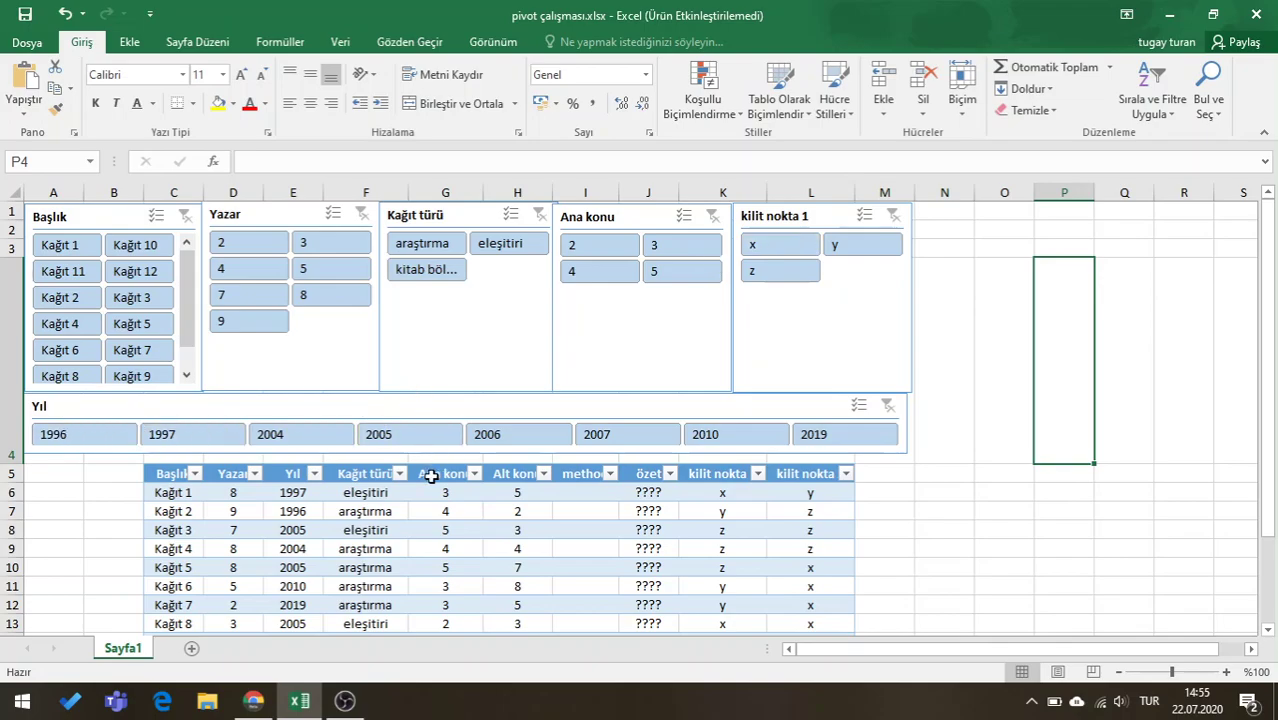
# Make the Yıl slicer slightly taller, filter to the 2005 papers, then clear the year filter
pyautogui.click(438, 408)
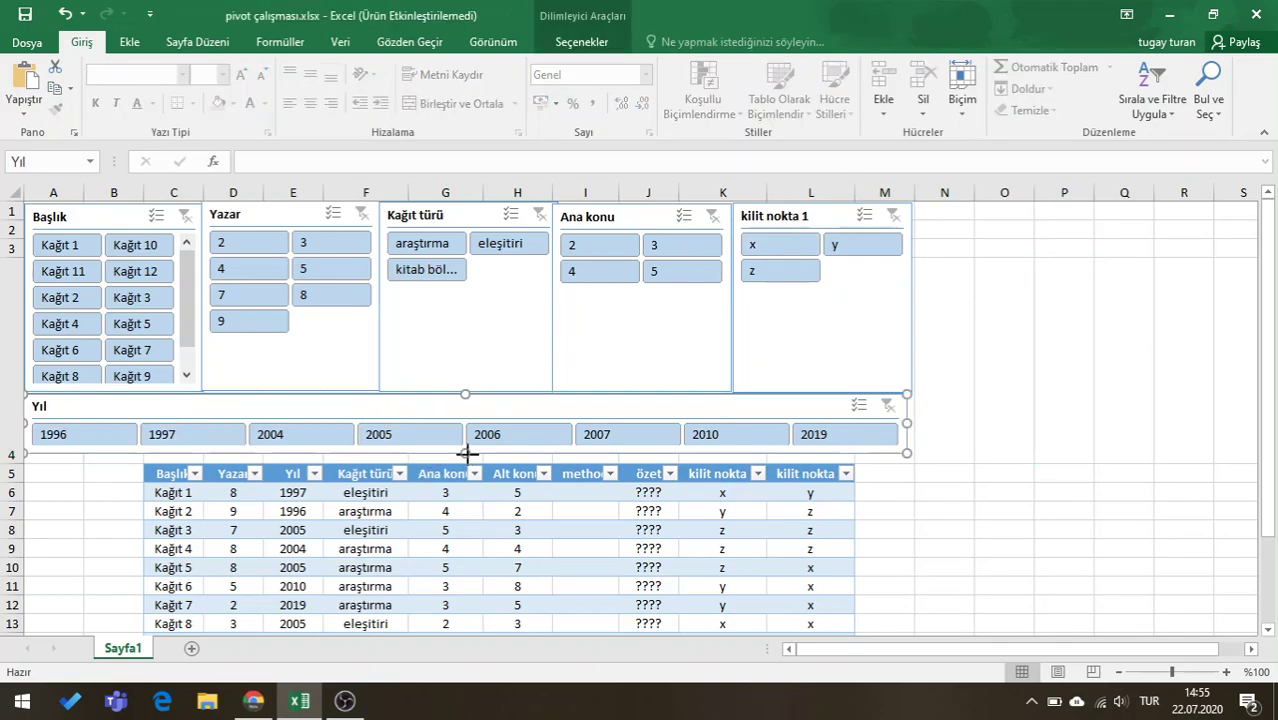
pyautogui.moveTo(467, 453); pyautogui.dragTo(467, 465)
pyautogui.click(414, 440)
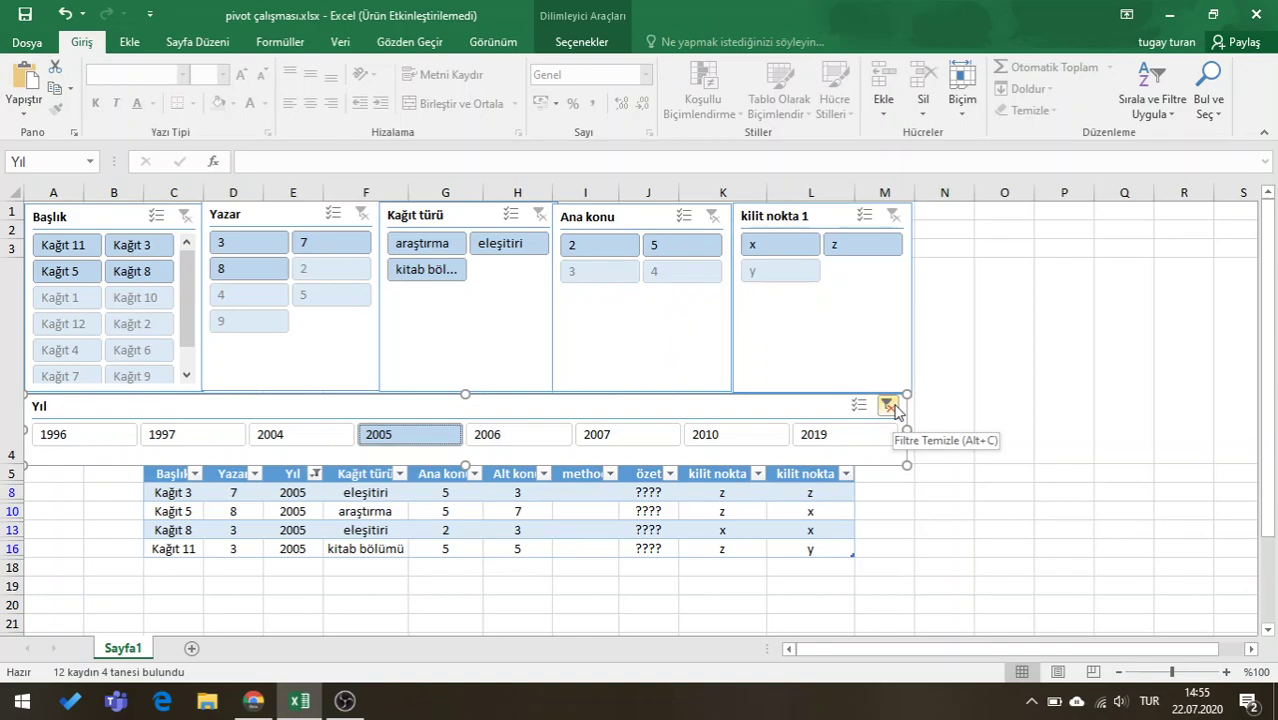
pyautogui.click(887, 406)
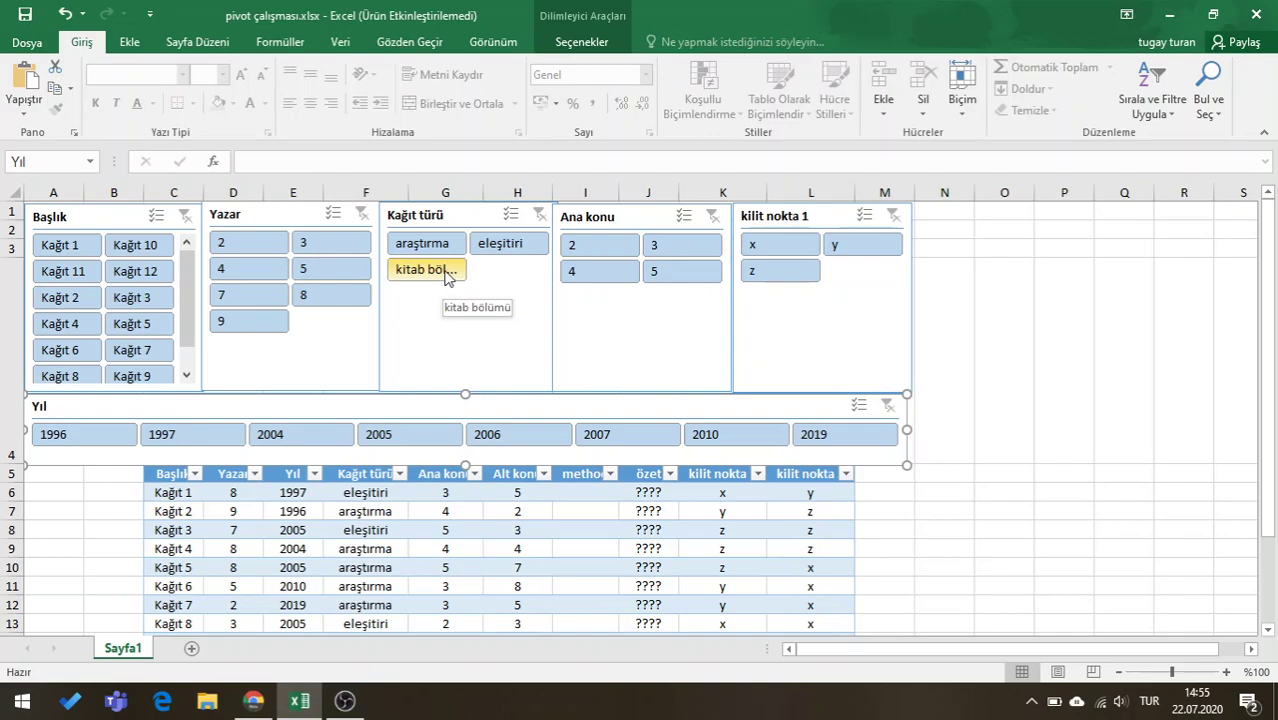
# Filter by kitab bölümü and Ana konu 5, clear both filters, then switch to the YouTube page in Chrome
pyautogui.click(447, 278)
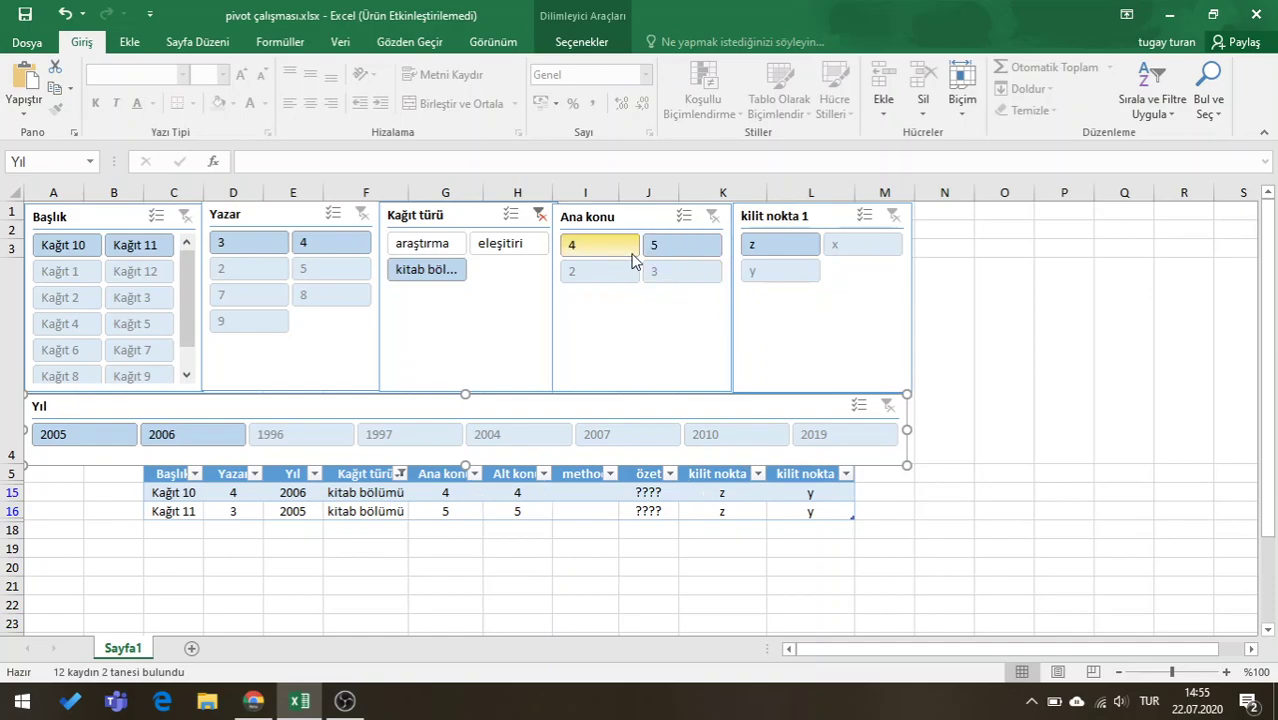
pyautogui.click(684, 250)
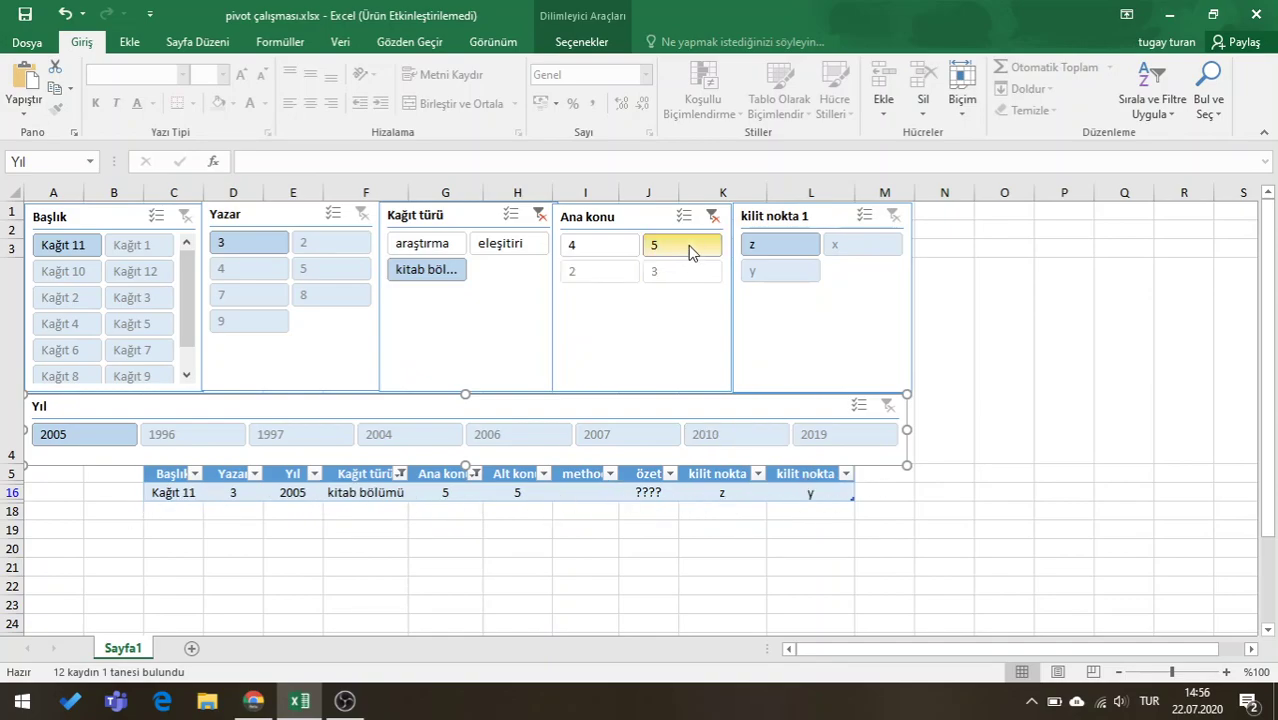
pyautogui.click(712, 216)
pyautogui.click(539, 215)
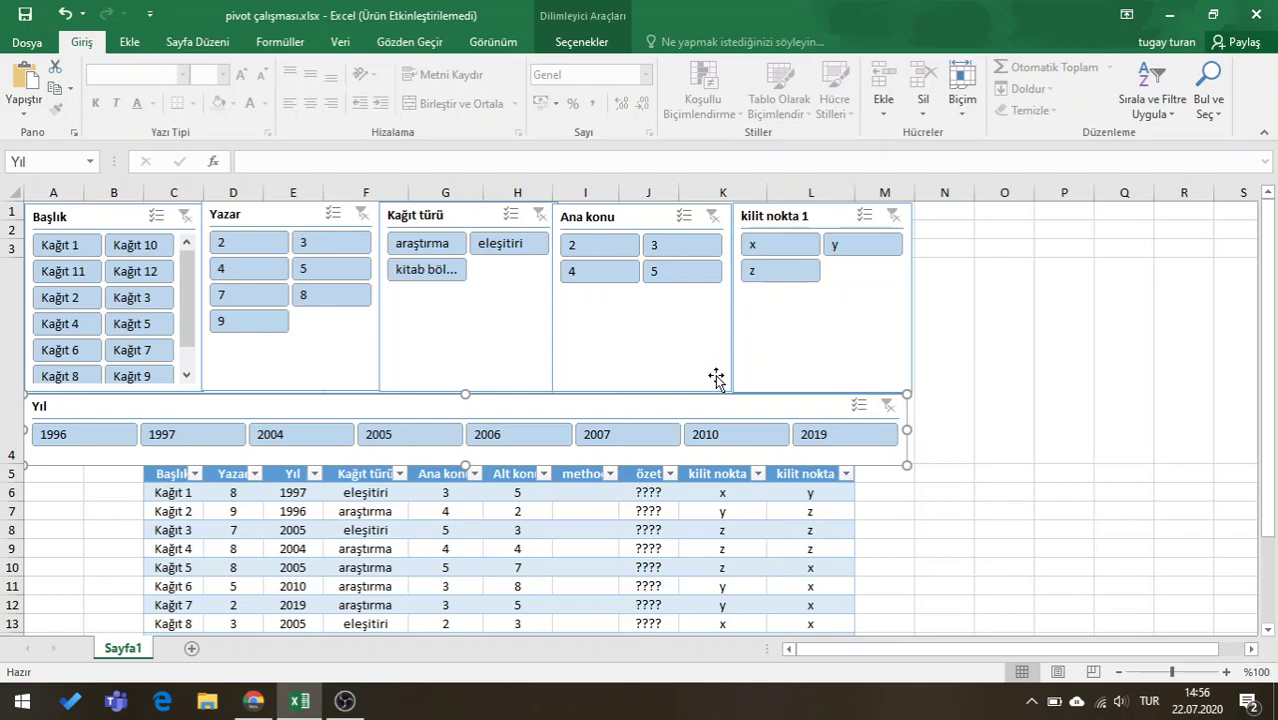
pyautogui.click(255, 703)
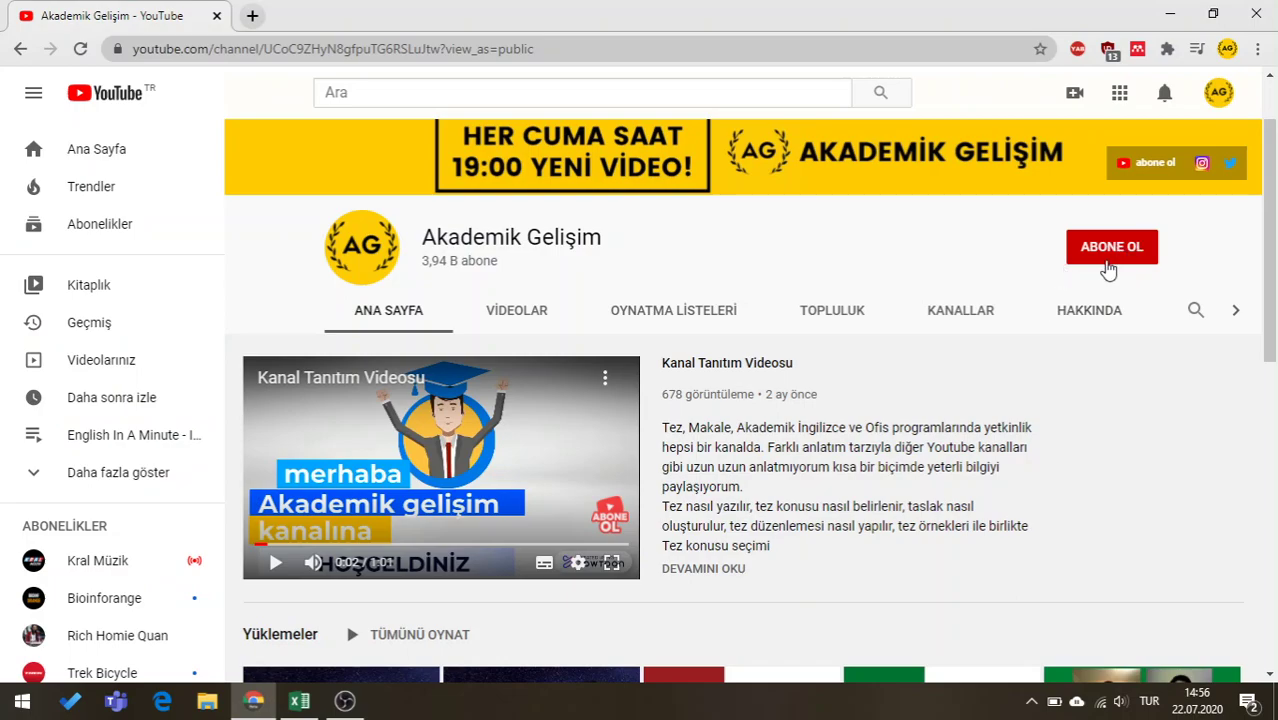